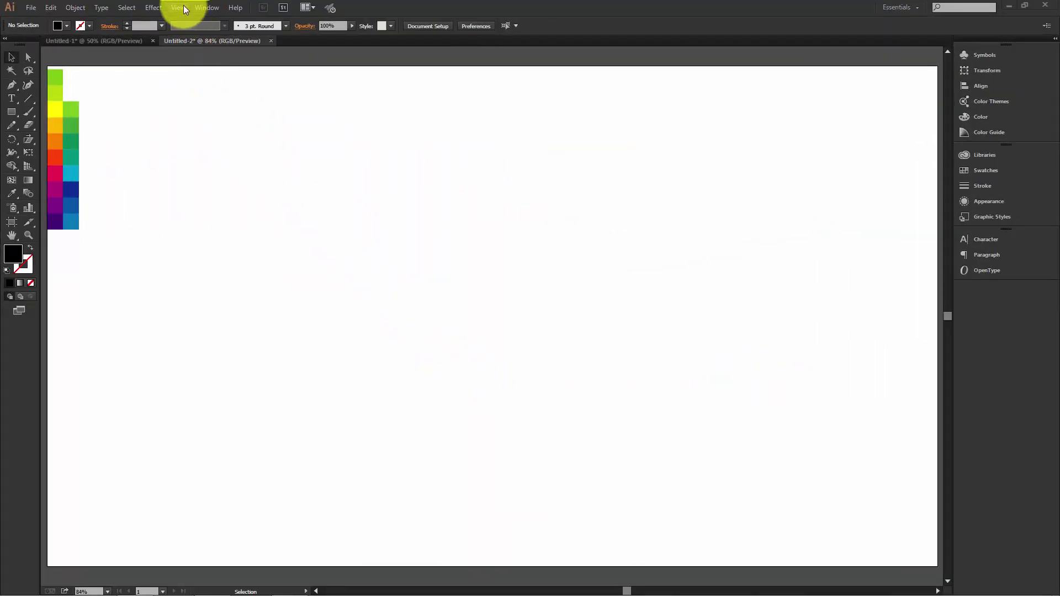
- Enable Smart Guides from the View menu for snapping
{"action": "left_click", "coordinate": [184, 7]}
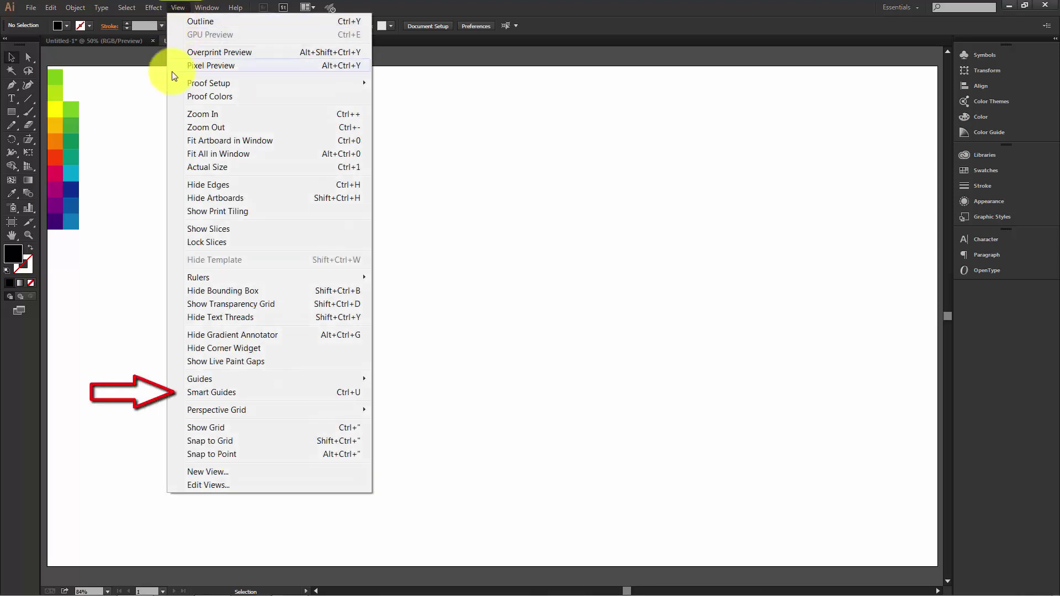
{"action": "left_click", "coordinate": [247, 393]}
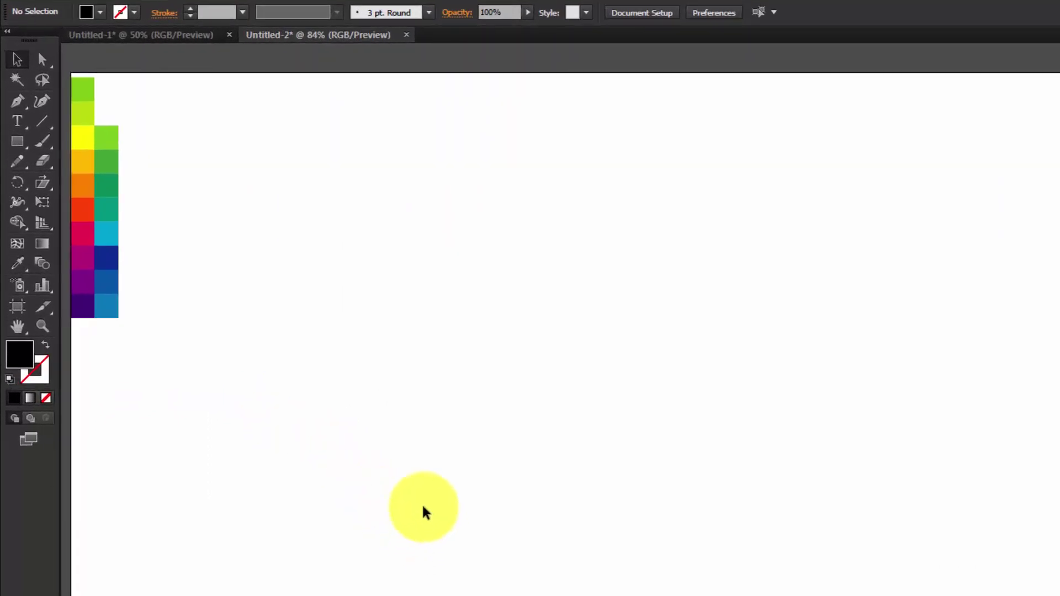
- Create a 100 × 100 px square with the Rectangle tool
{"action": "left_click", "coordinate": [16, 142]}
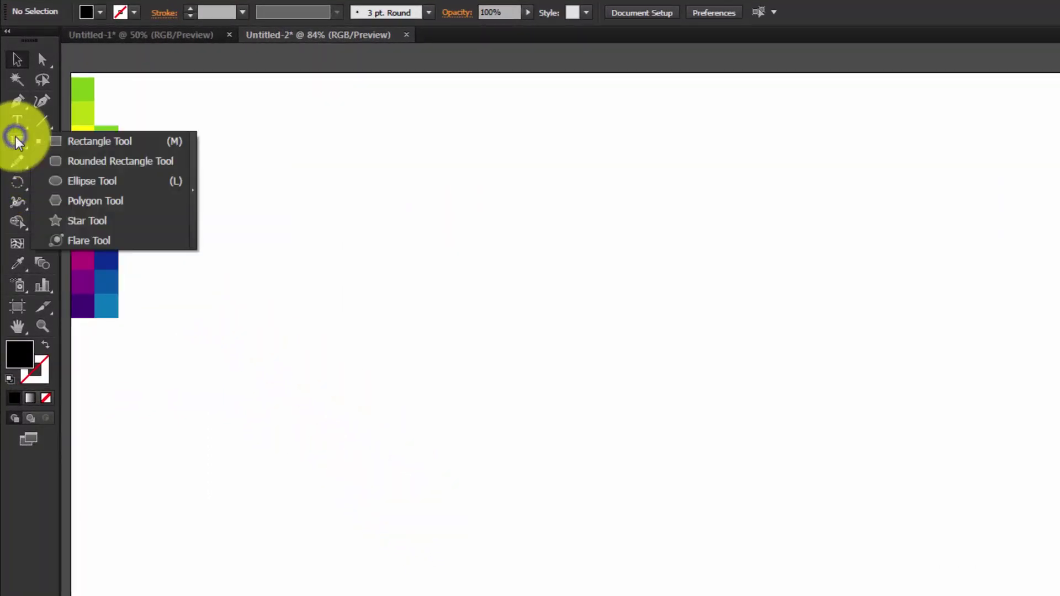
{"action": "left_click", "coordinate": [90, 142]}
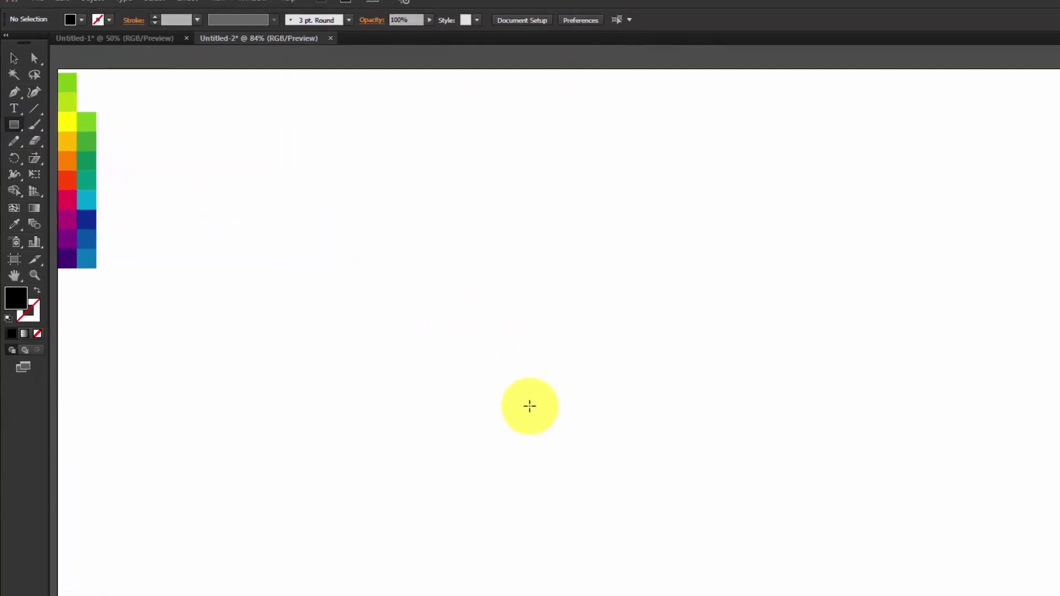
{"action": "left_click", "coordinate": [434, 343]}
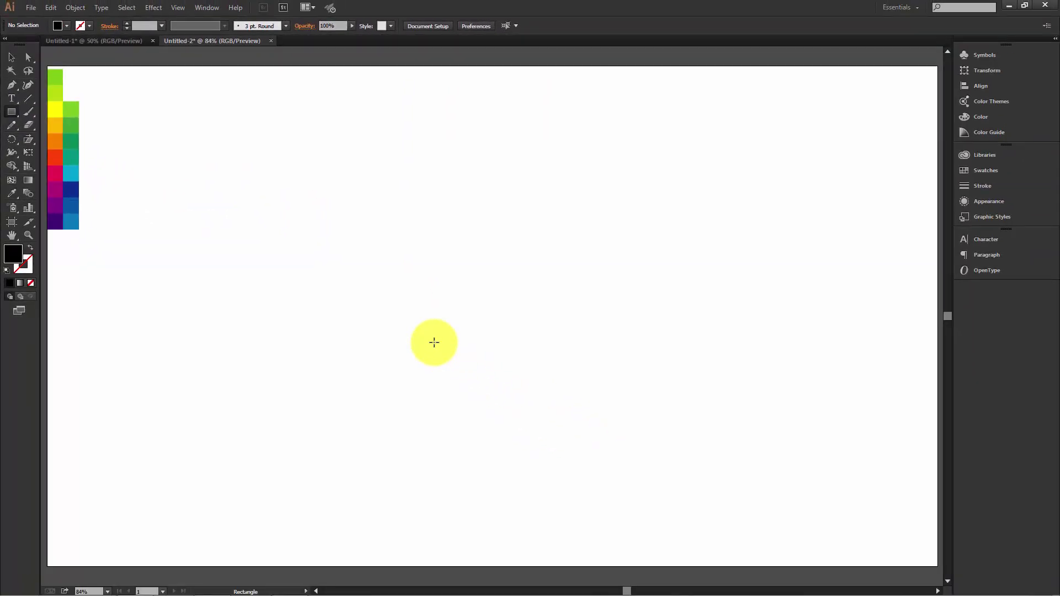
{"action": "type", "text": "1"}
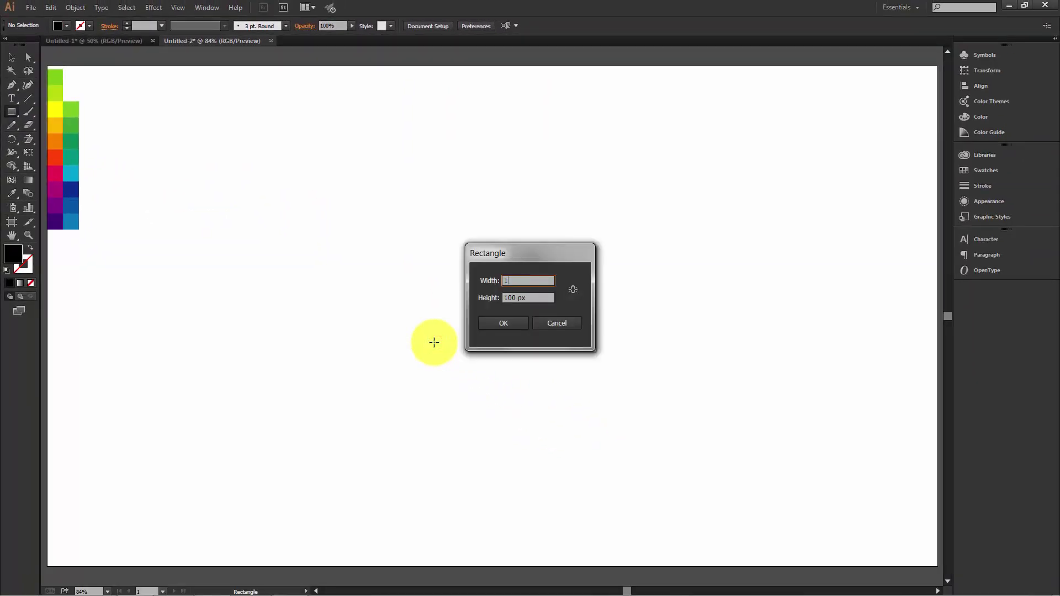
{"action": "type", "text": "00"}
{"action": "key", "text": "Tab"}
{"action": "type", "text": "1"}
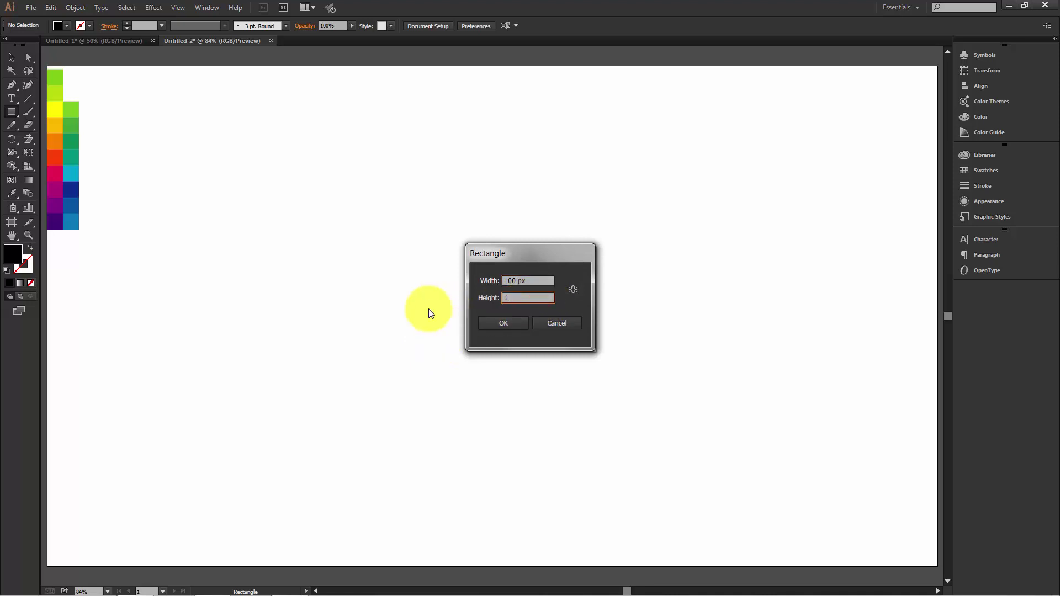
{"action": "type", "text": "00"}
{"action": "left_click", "coordinate": [495, 323]}
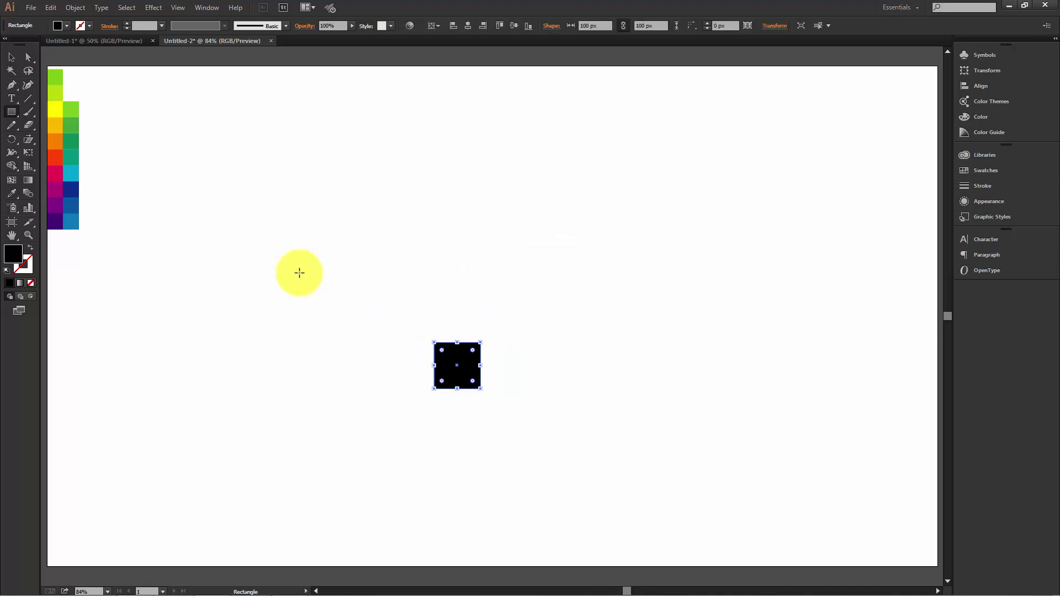
- Move the square up and left on the artboard and zoom in on it
{"action": "left_click", "coordinate": [346, 271]}
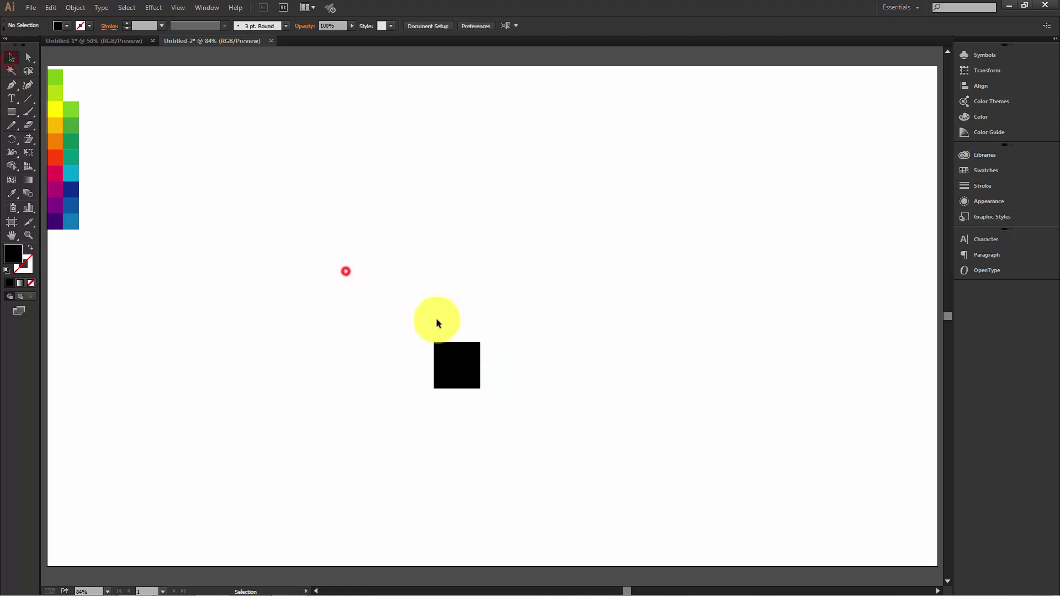
{"action": "left_click_drag", "start_coordinate": [453, 346], "coordinate": [435, 233]}
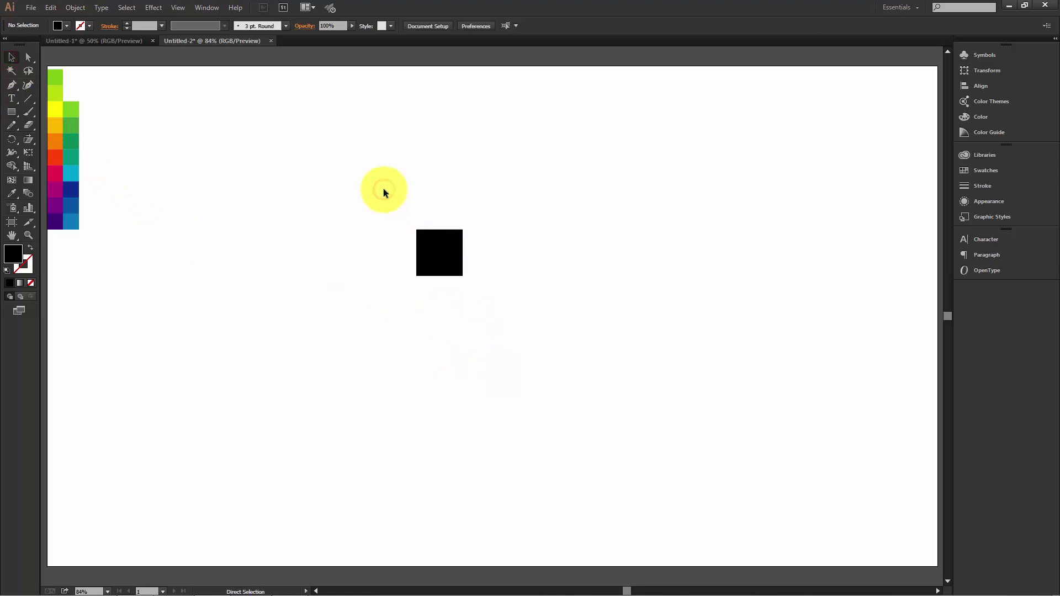
{"action": "key", "text": "ctrl+equal"}
{"action": "key", "text": "ctrl+equal"}
{"action": "key", "text": "ctrl+equal"}
{"action": "left_click_drag", "start_coordinate": [381, 279], "coordinate": [414, 366]}
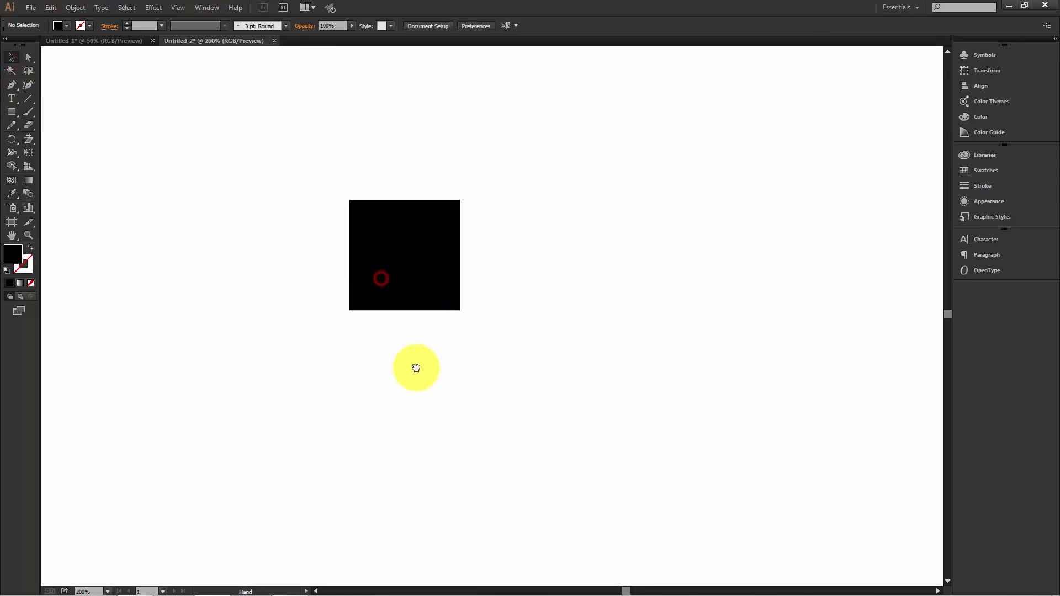
- Draw a line from the square's top-left corner to its bottom-right corner
{"action": "left_click", "coordinate": [31, 103]}
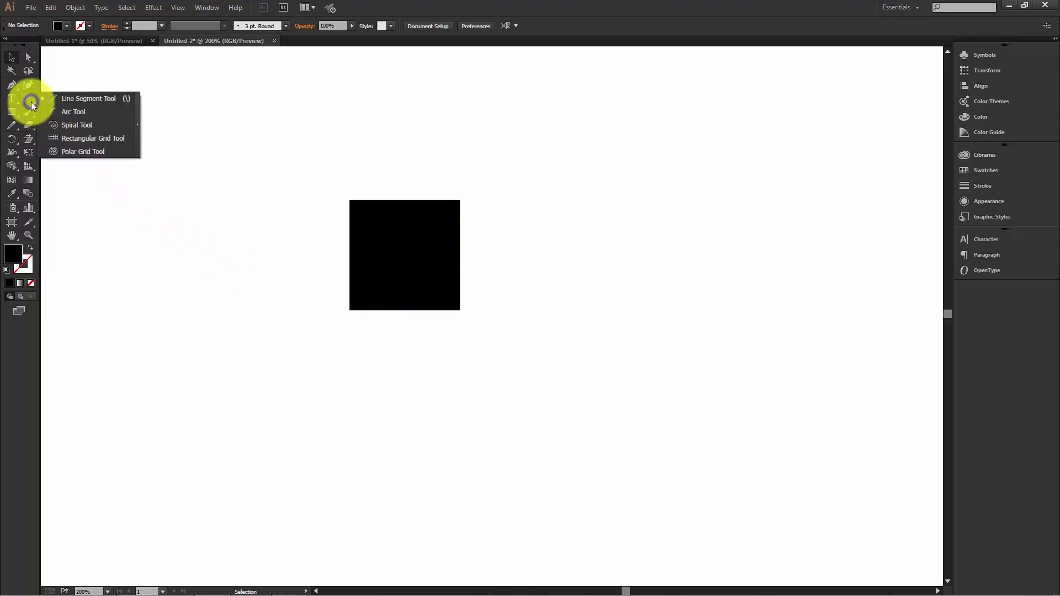
{"action": "left_click", "coordinate": [76, 100]}
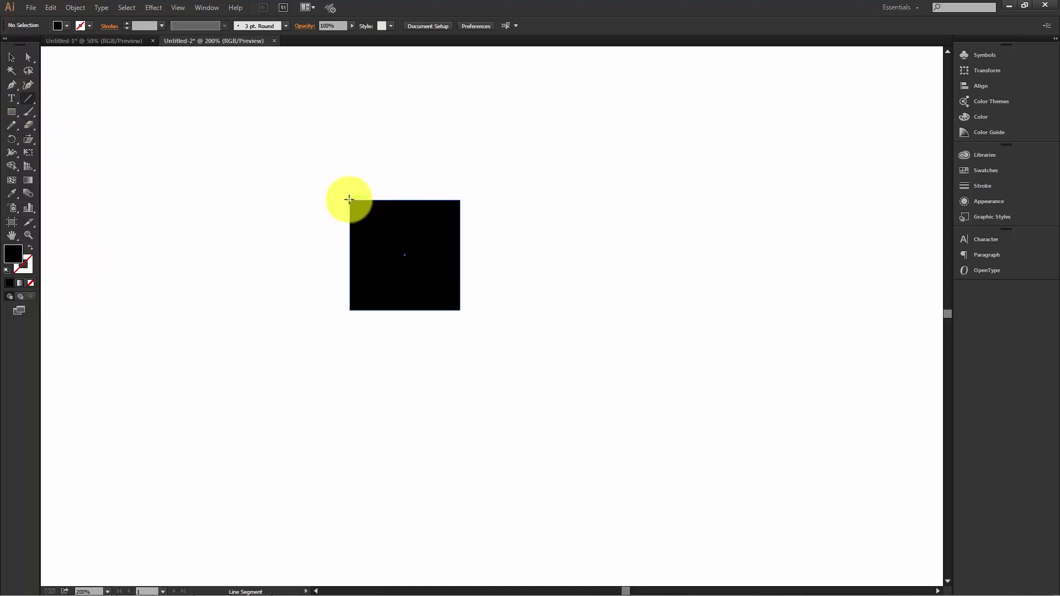
{"action": "left_click_drag", "start_coordinate": [349, 199], "coordinate": [462, 305]}
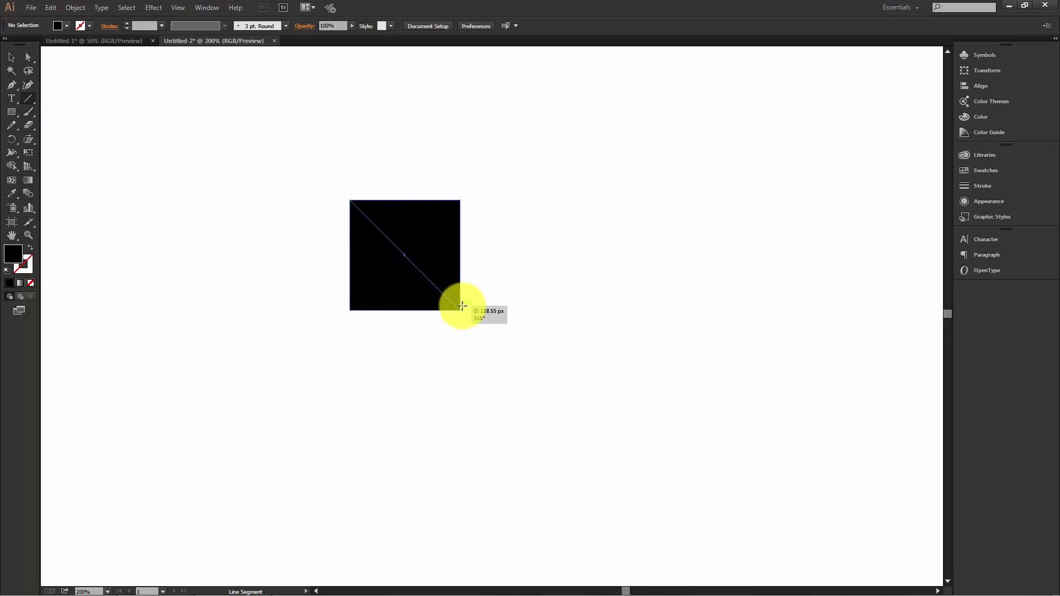
{"action": "left_click_drag", "start_coordinate": [462, 306], "coordinate": [460, 309]}
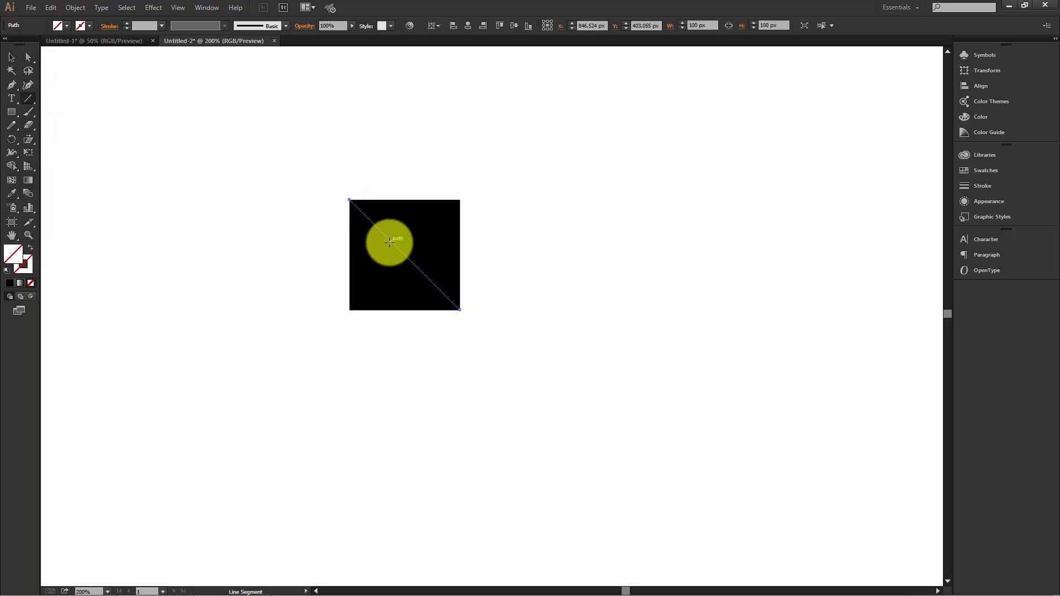
- Cut the square along the diagonal with Divide Objects Below
{"action": "left_click", "coordinate": [76, 7]}
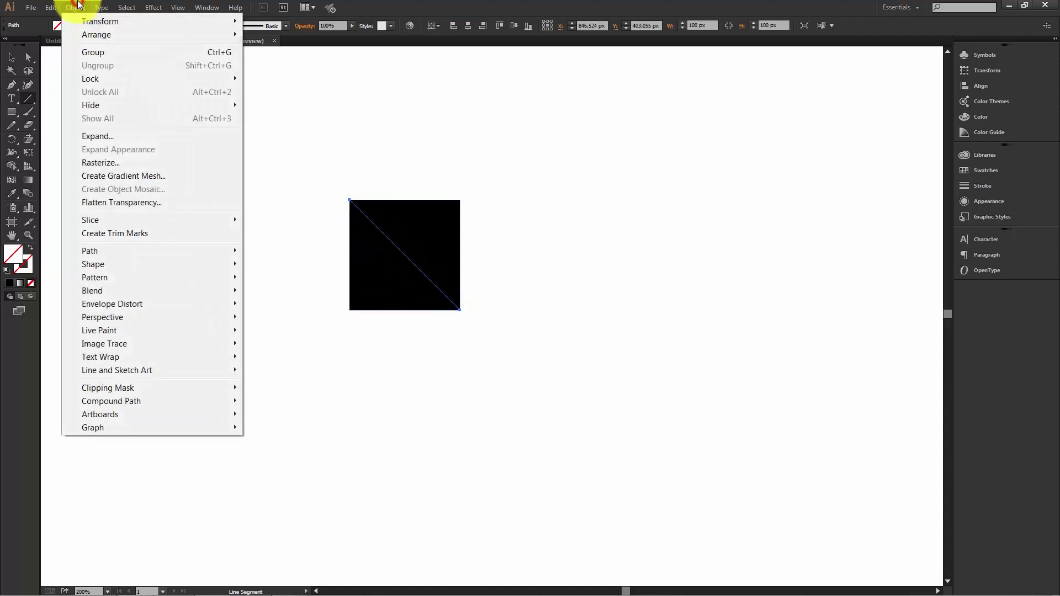
{"action": "mouse_move", "coordinate": [149, 250]}
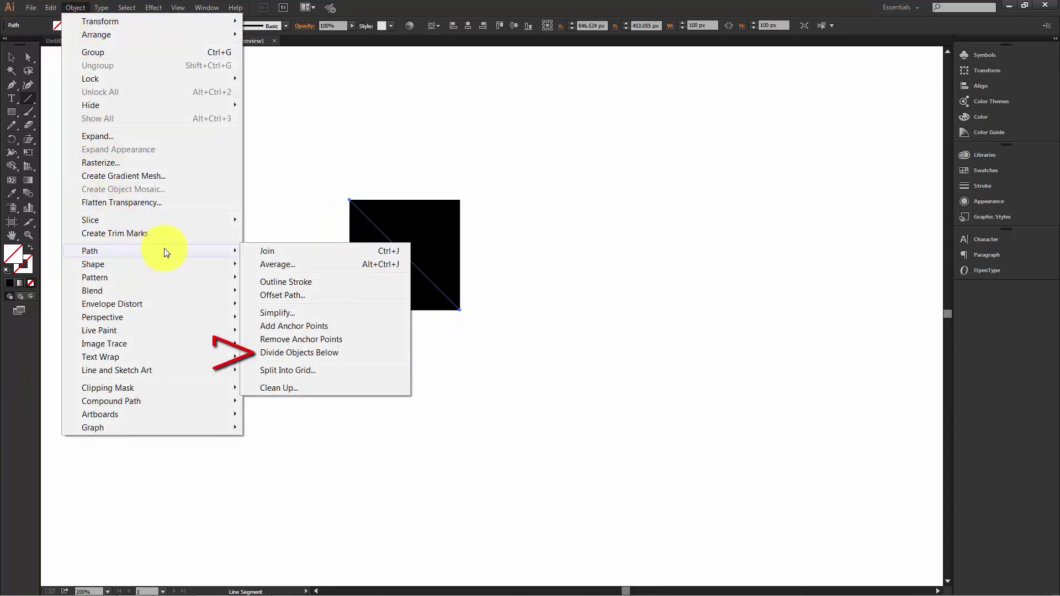
{"action": "left_click", "coordinate": [297, 354]}
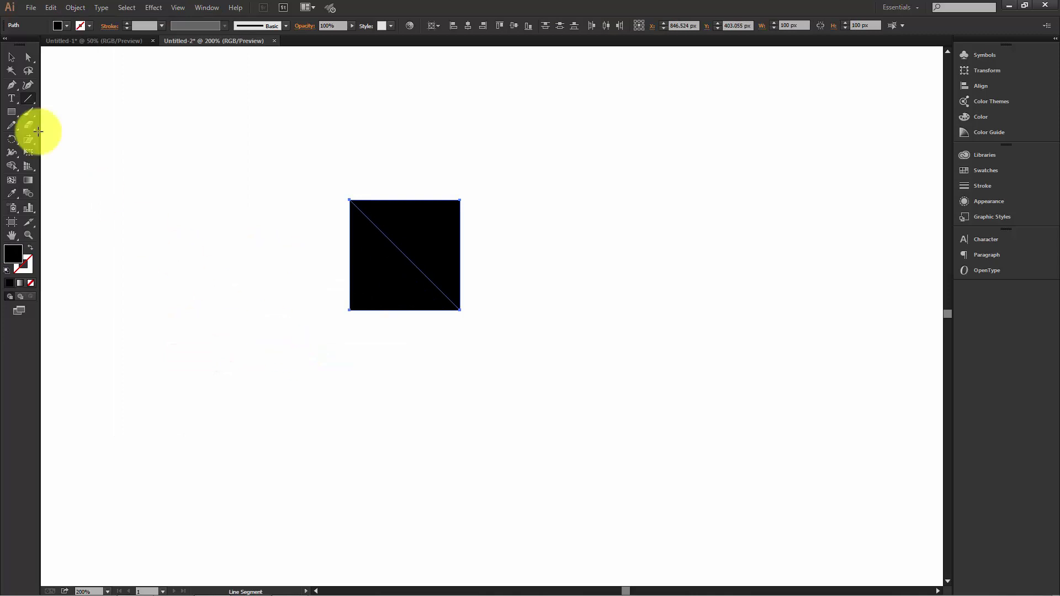
{"action": "left_click", "coordinate": [191, 125]}
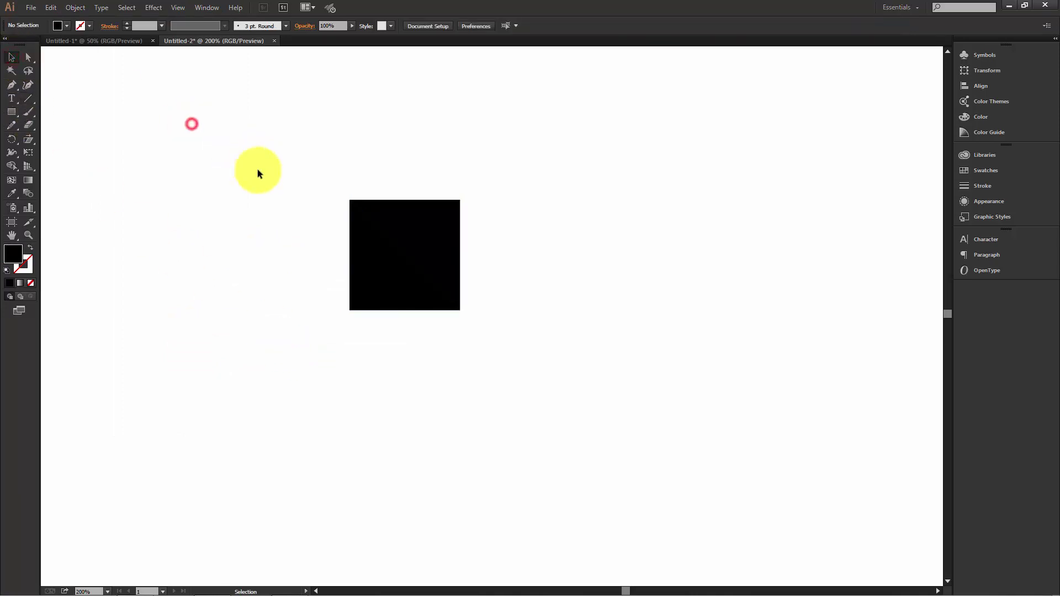
- Fill the square's upper-right triangle with a teal swatch
{"action": "left_click", "coordinate": [421, 219]}
{"action": "left_click", "coordinate": [976, 170]}
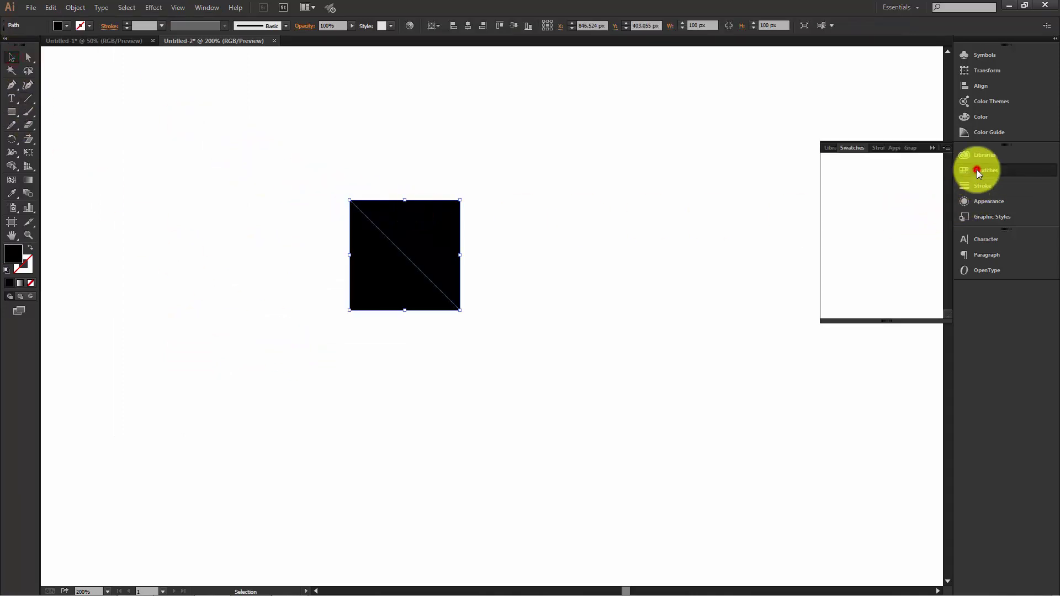
{"action": "left_click", "coordinate": [882, 186]}
{"action": "left_click", "coordinate": [509, 189]}
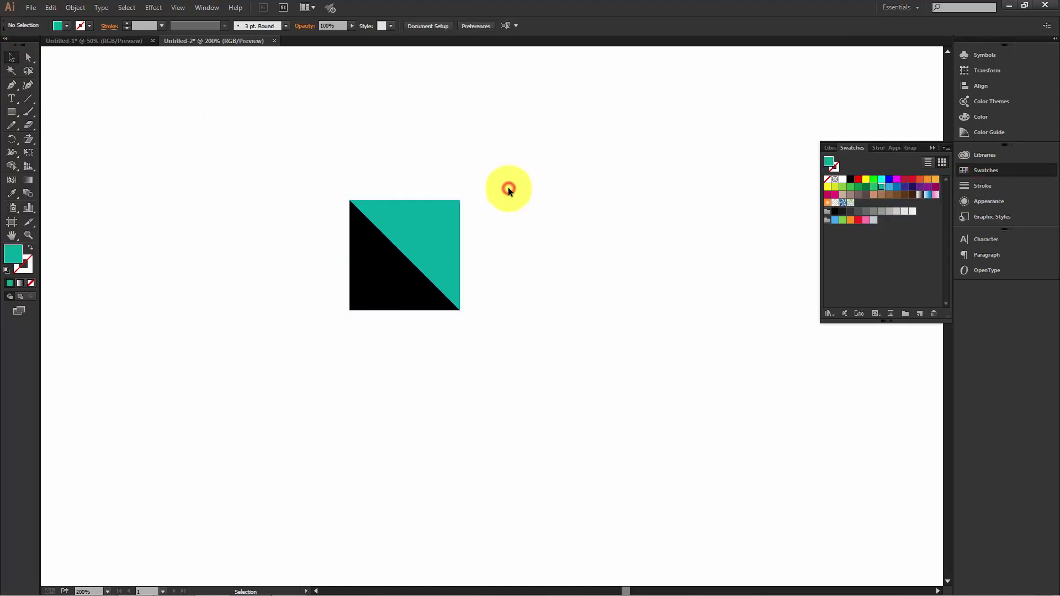
{"action": "left_click", "coordinate": [933, 148]}
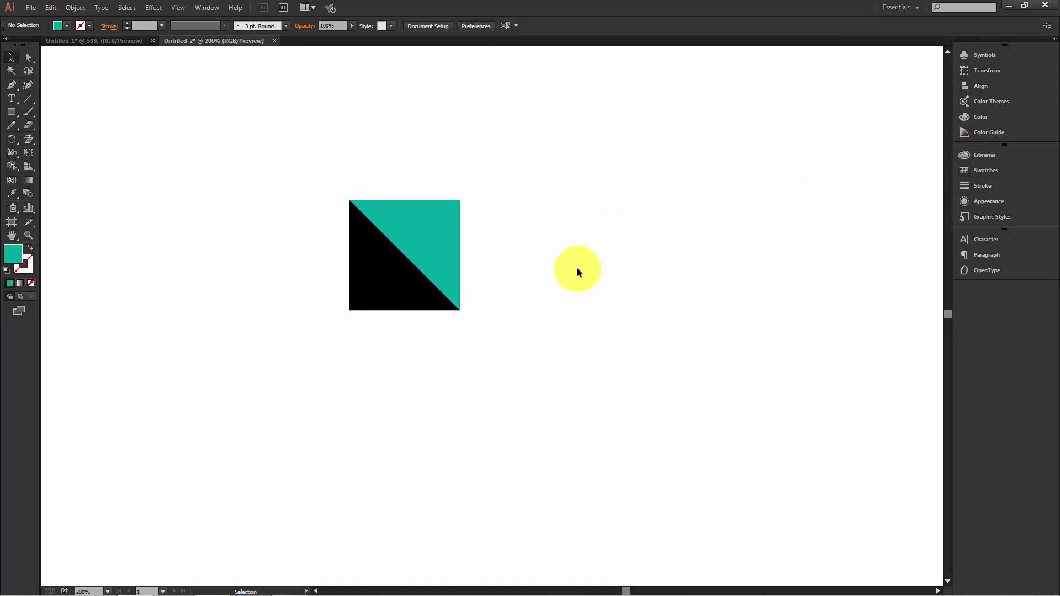
{"action": "left_click_drag", "start_coordinate": [578, 268], "coordinate": [579, 179]}
- Copy the split square straight down and repeat with Ctrl+D for a column of four
{"action": "left_click_drag", "start_coordinate": [210, 85], "coordinate": [587, 296]}
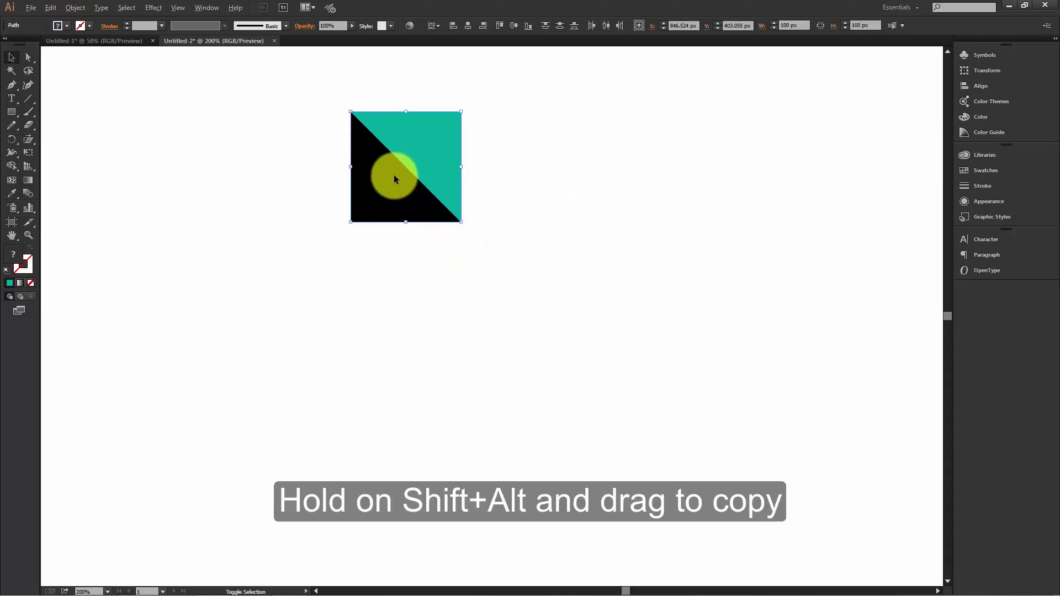
{"action": "left_click_drag", "start_coordinate": [394, 177], "coordinate": [405, 284]}
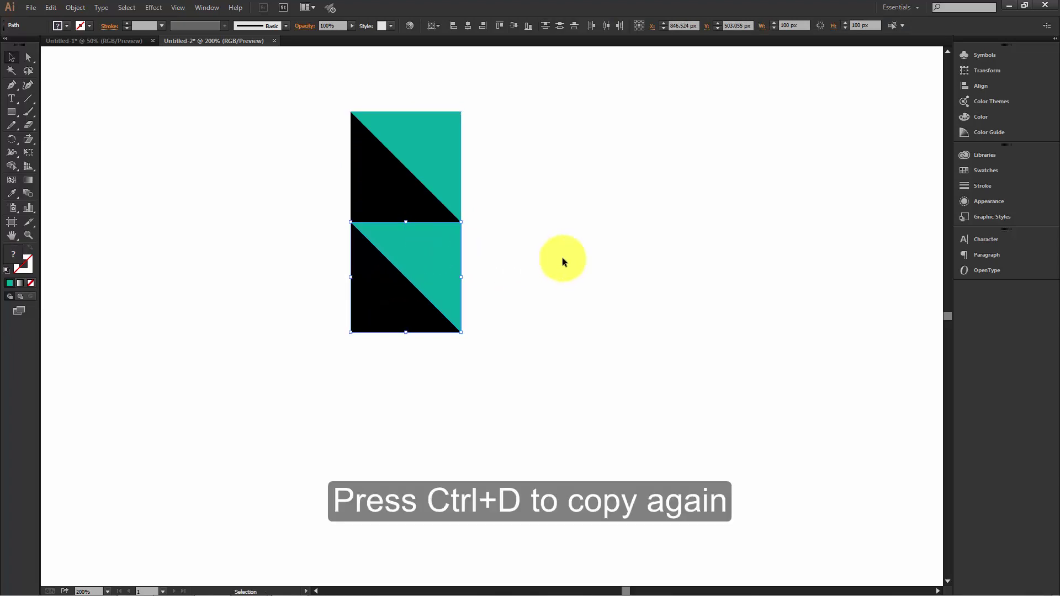
{"action": "key", "text": "ctrl"}
{"action": "key", "text": "ctrl+d"}
{"action": "key", "text": "ctrl+d"}
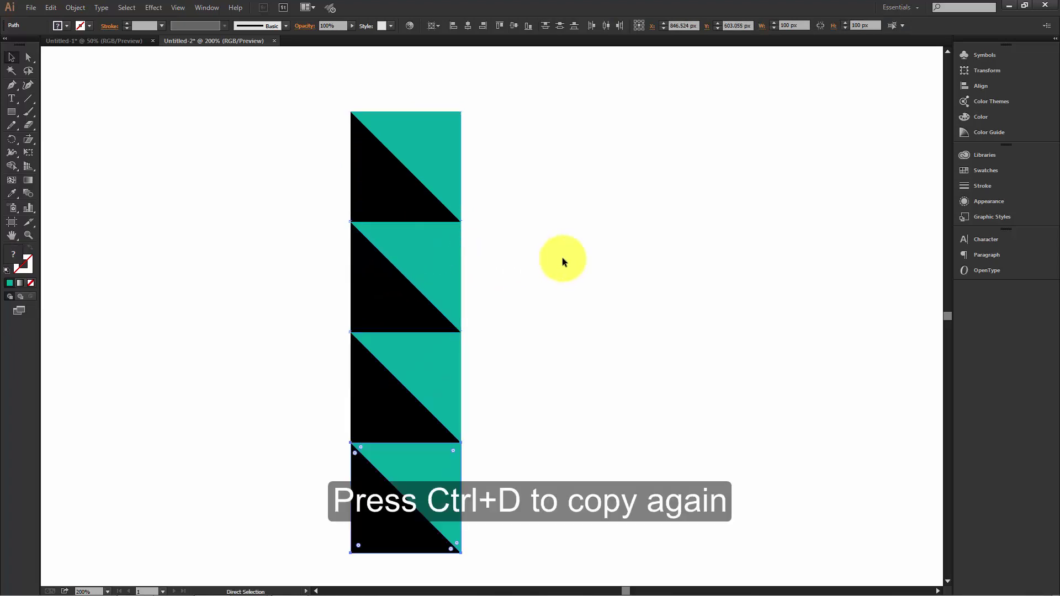
{"action": "left_click", "coordinate": [160, 165]}
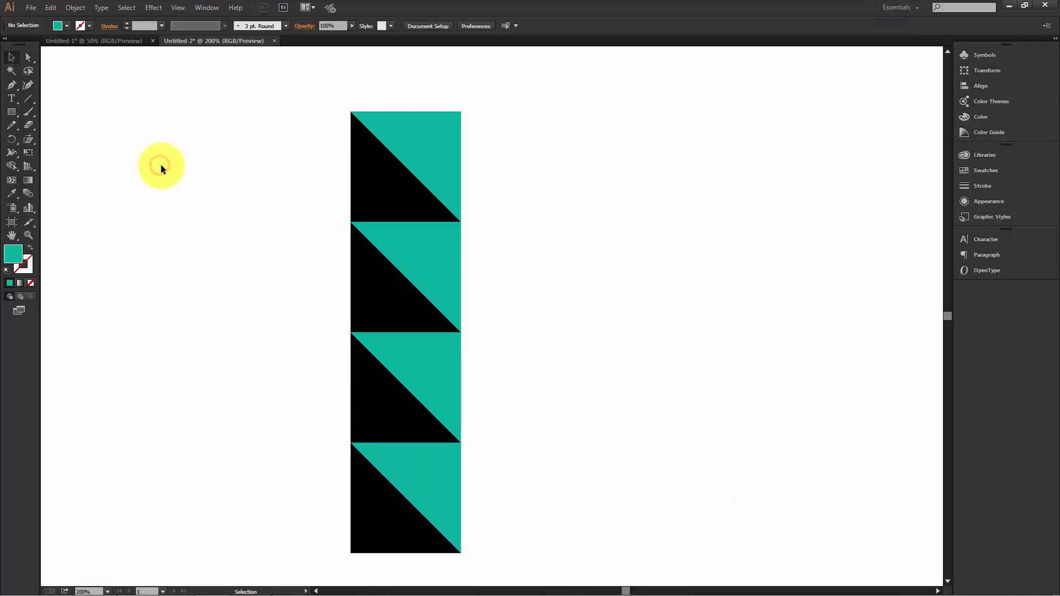
{"action": "key", "text": "ctrl+minus"}
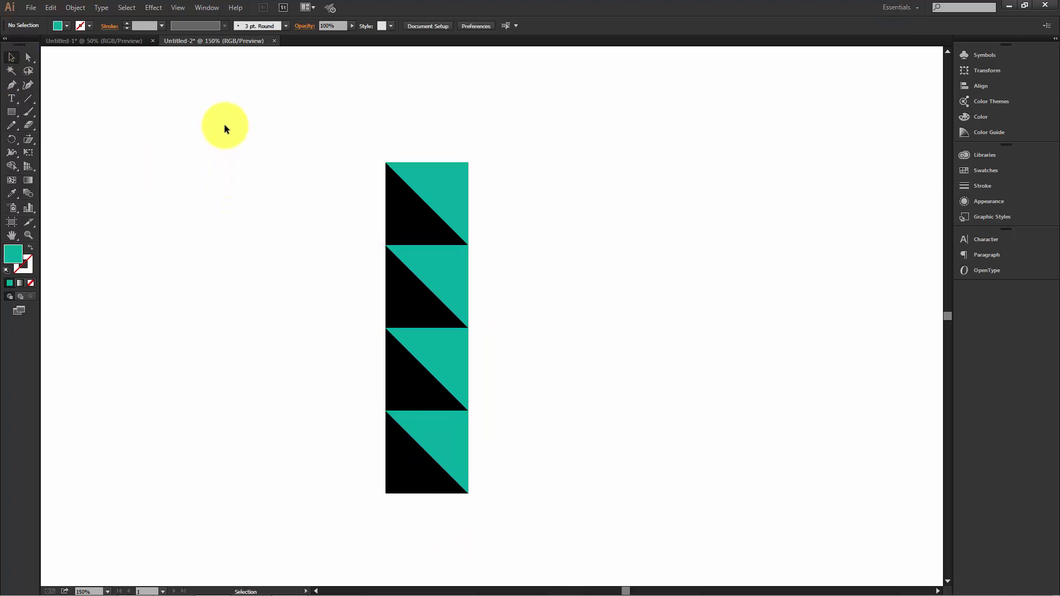
- Shear the four-square column rightward into a slanted triangle strip, then deselect
{"action": "left_click_drag", "start_coordinate": [267, 168], "coordinate": [611, 547]}
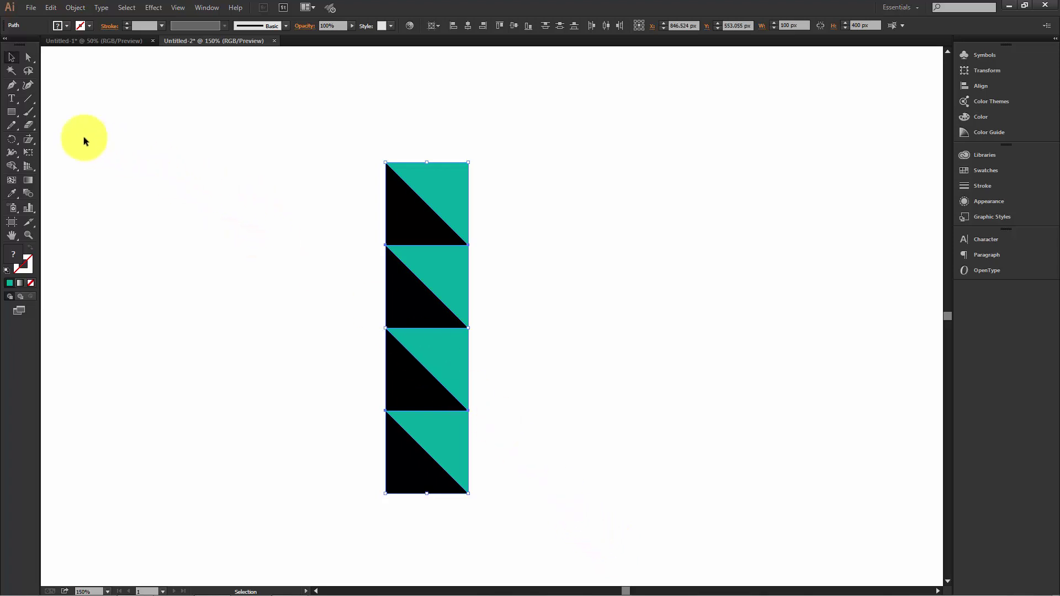
{"action": "left_click", "coordinate": [29, 138]}
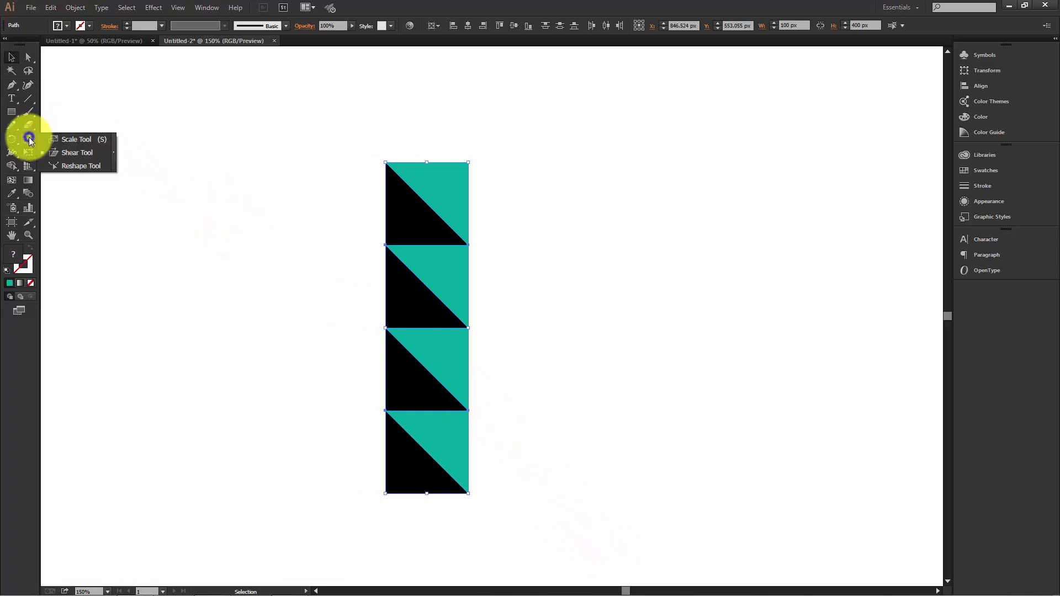
{"action": "left_click", "coordinate": [81, 152]}
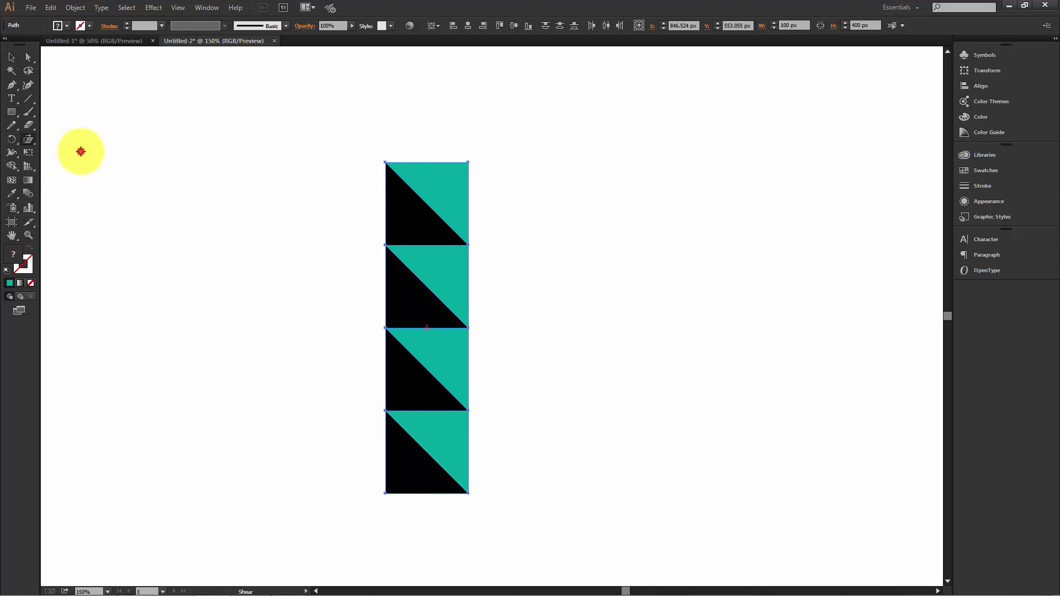
{"action": "left_click_drag", "start_coordinate": [426, 170], "coordinate": [506, 173]}
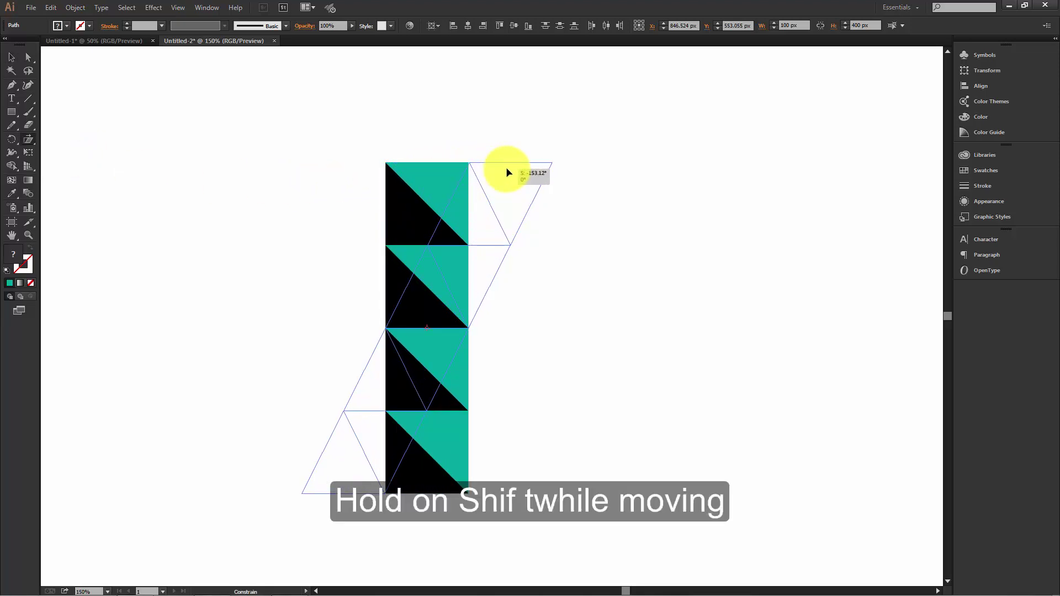
{"action": "left_click_drag", "start_coordinate": [506, 173], "coordinate": [506, 173]}
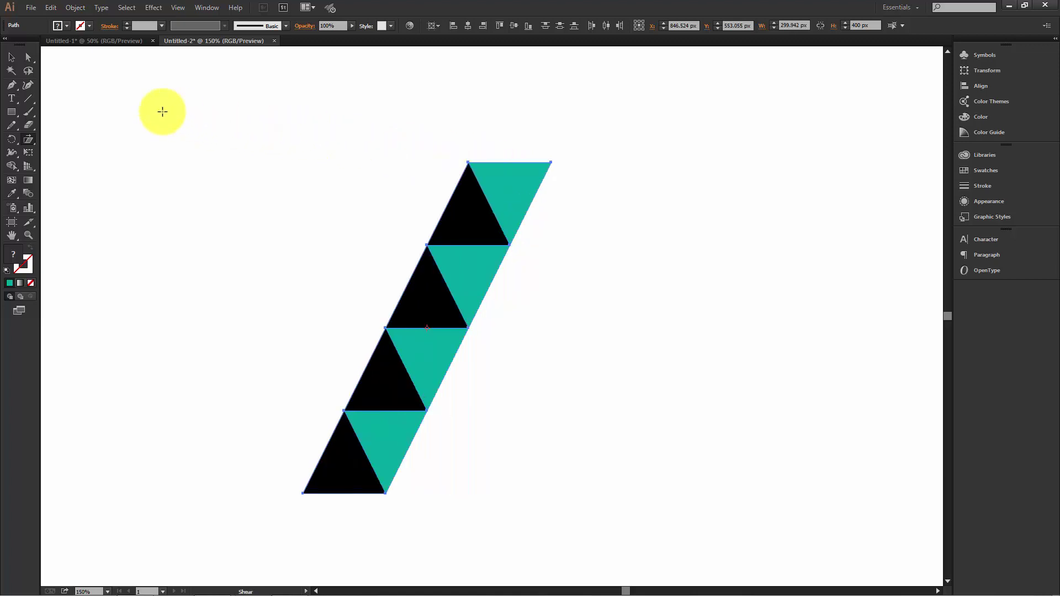
{"action": "left_click", "coordinate": [13, 58]}
{"action": "left_click", "coordinate": [213, 144]}
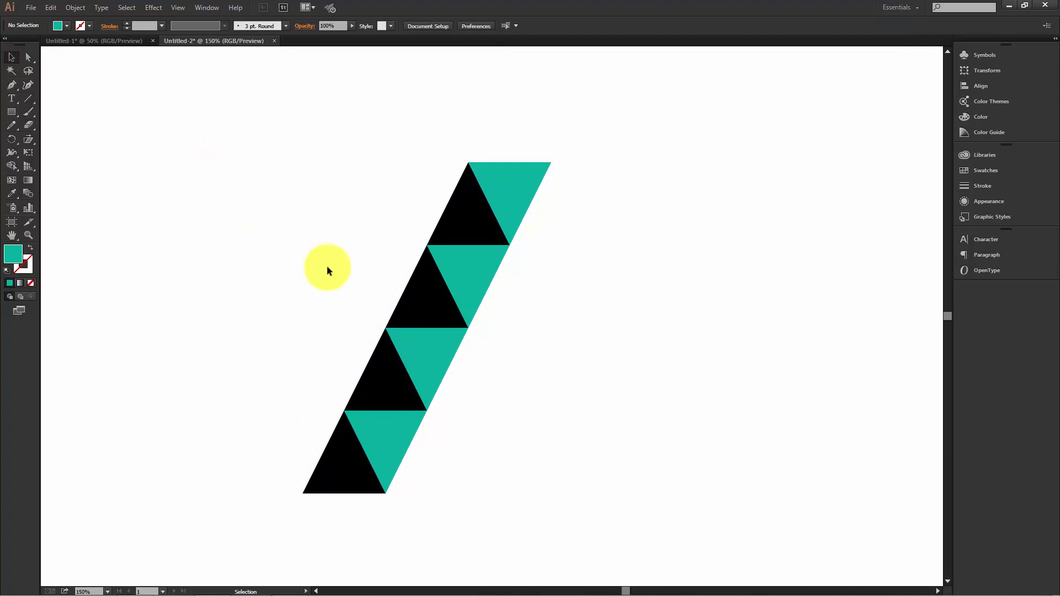
- Copy the bottom-left black triangle to the right along the strip's base
{"action": "left_click_drag", "start_coordinate": [506, 405], "coordinate": [545, 332]}
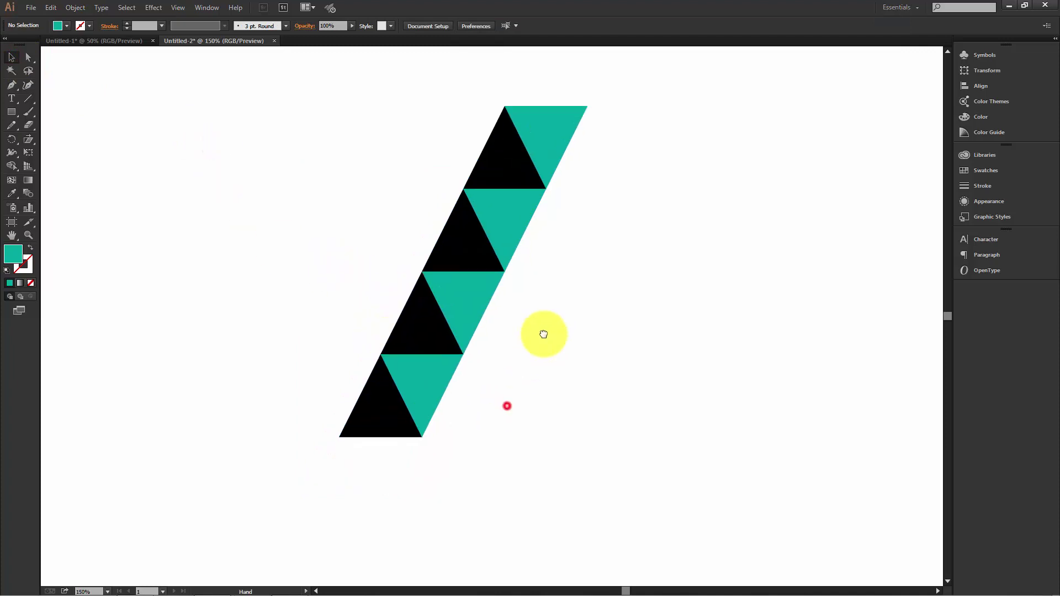
{"action": "left_click", "coordinate": [384, 386]}
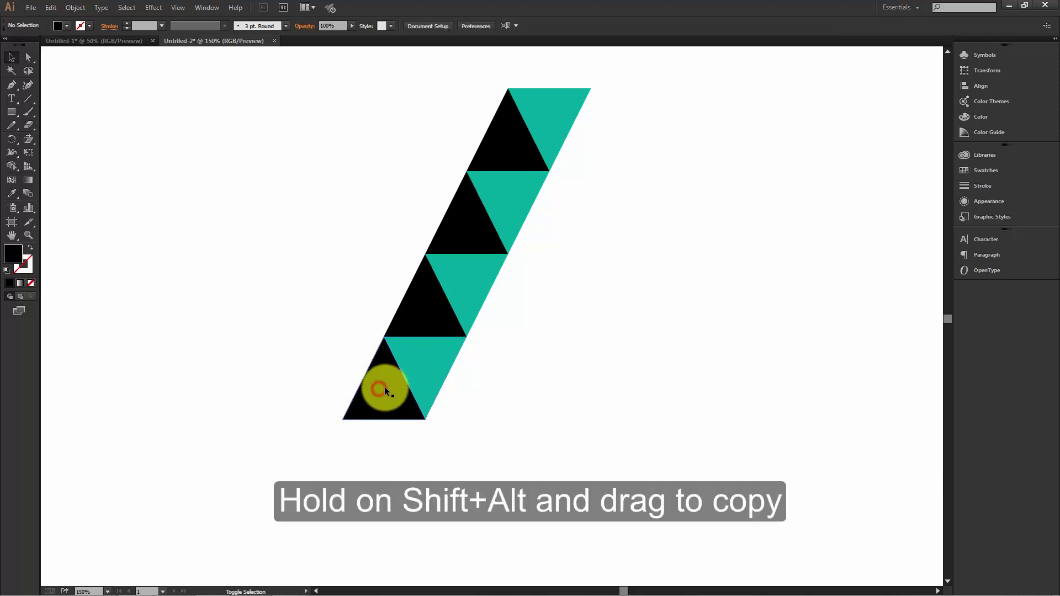
{"action": "left_click_drag", "start_coordinate": [385, 388], "coordinate": [465, 389]}
{"action": "left_click", "coordinate": [633, 363]}
{"action": "left_click_drag", "start_coordinate": [653, 269], "coordinate": [542, 292]}
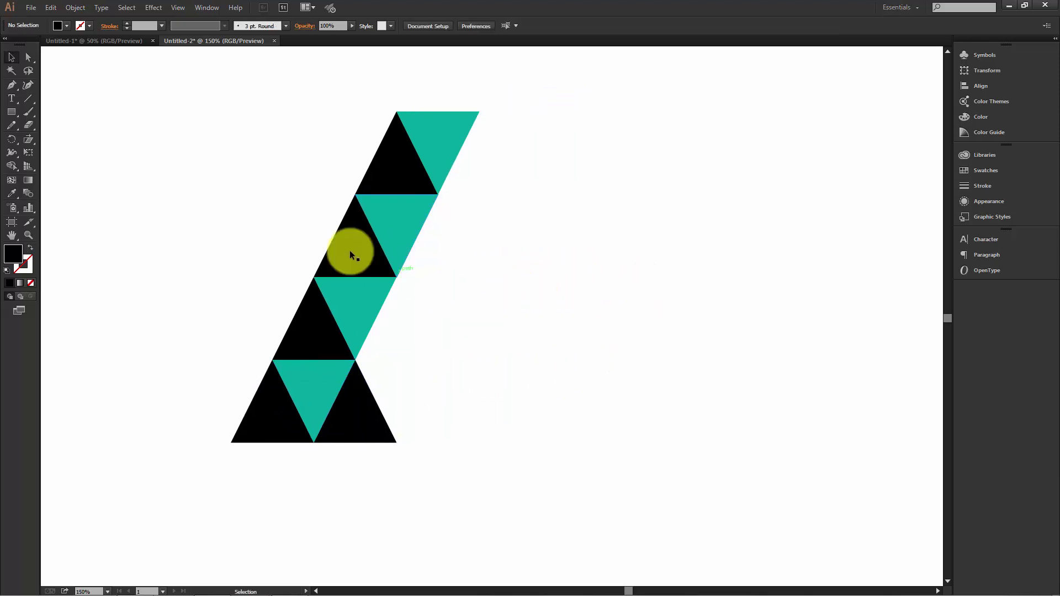
- Make a reflected copy of all triangles across a vertical 90° axis
{"action": "left_click_drag", "start_coordinate": [316, 242], "coordinate": [568, 482]}
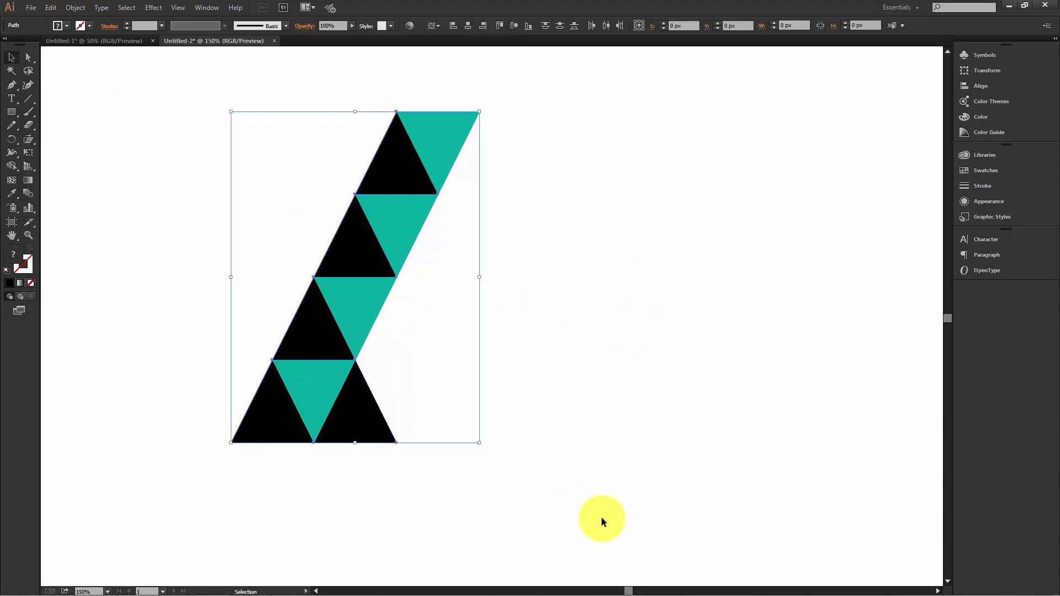
{"action": "right_click", "coordinate": [341, 267]}
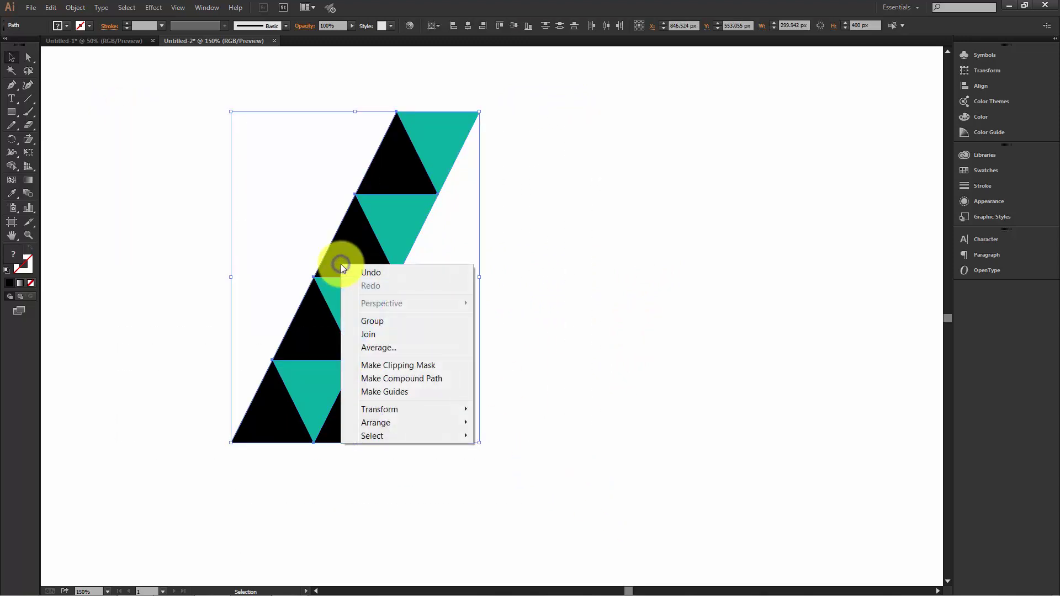
{"action": "mouse_move", "coordinate": [379, 409]}
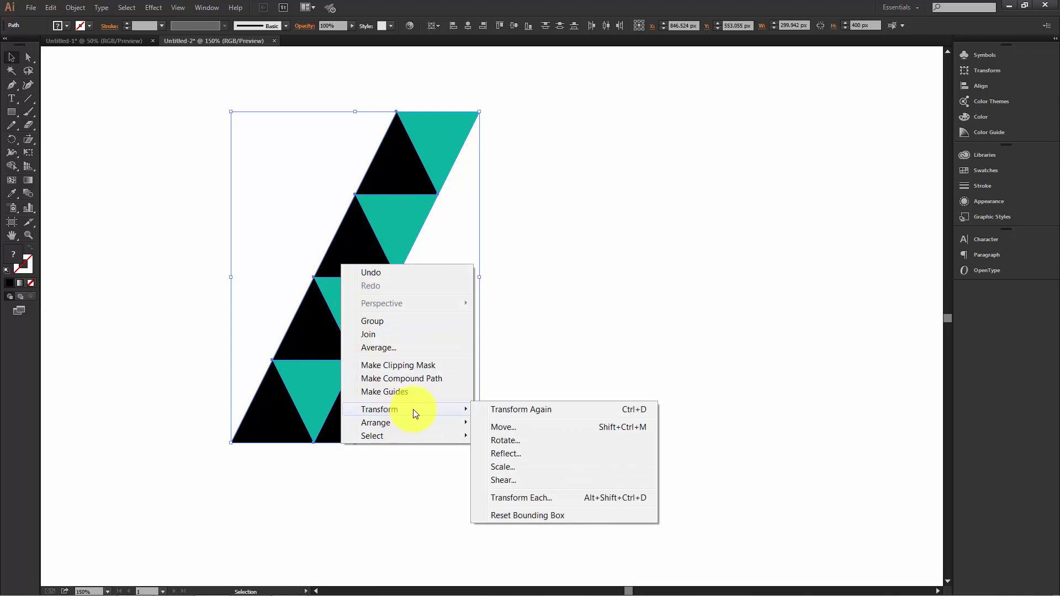
{"action": "left_click", "coordinate": [517, 458]}
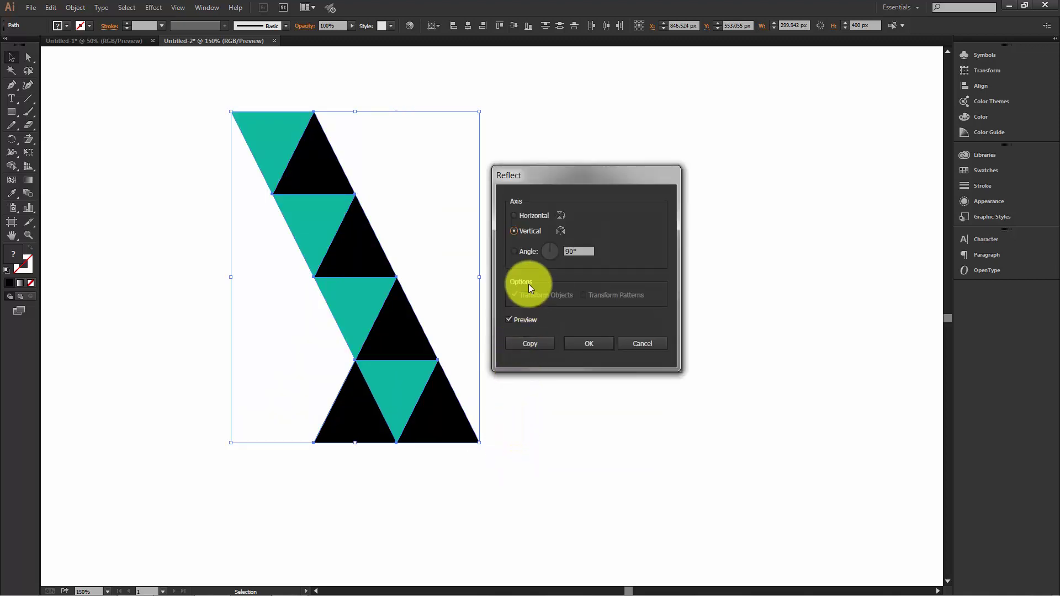
{"action": "left_click", "coordinate": [583, 253]}
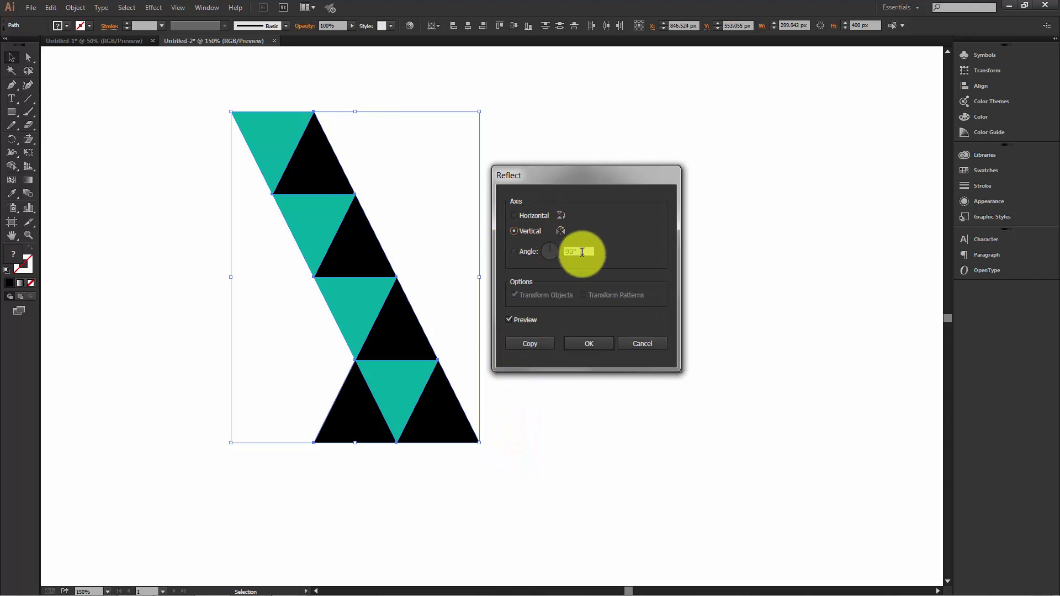
{"action": "double_click", "coordinate": [586, 251]}
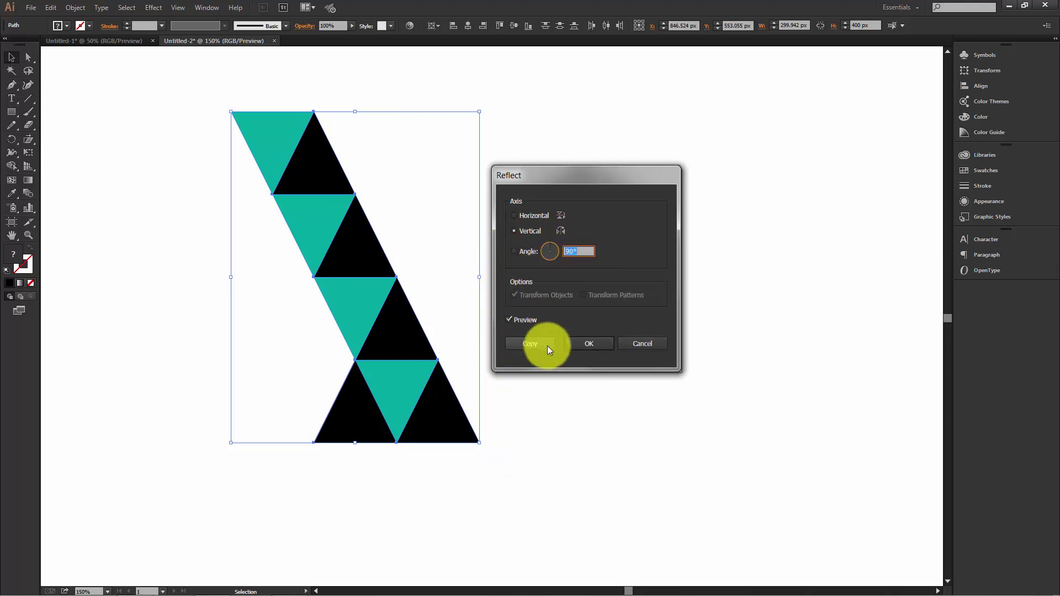
{"action": "left_click", "coordinate": [531, 344]}
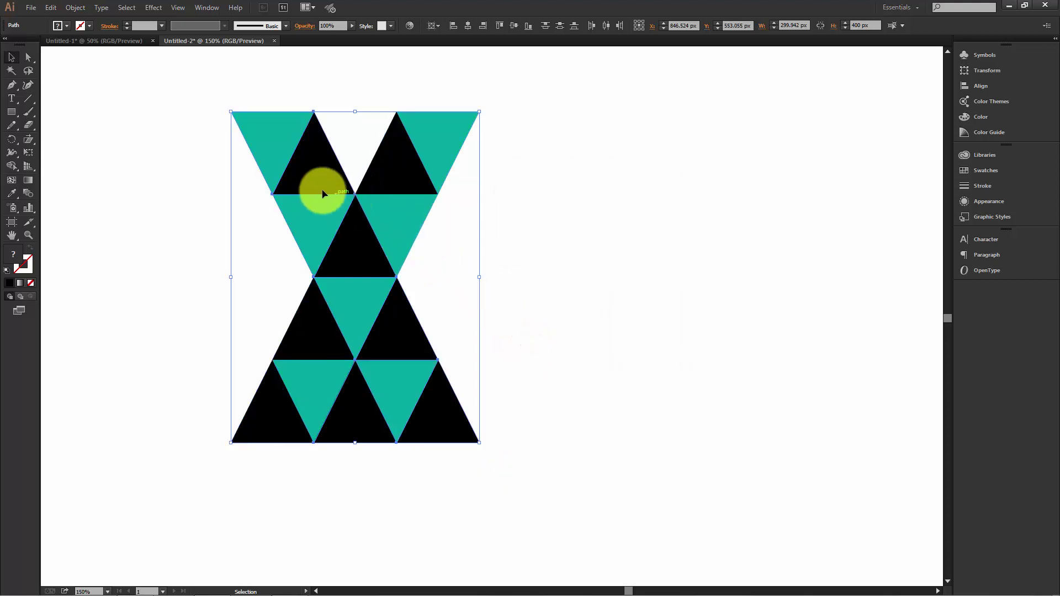
- Slide the mirrored strip right to form an A and move a teal triangle above the apex
{"action": "left_click_drag", "start_coordinate": [295, 200], "coordinate": [557, 205]}
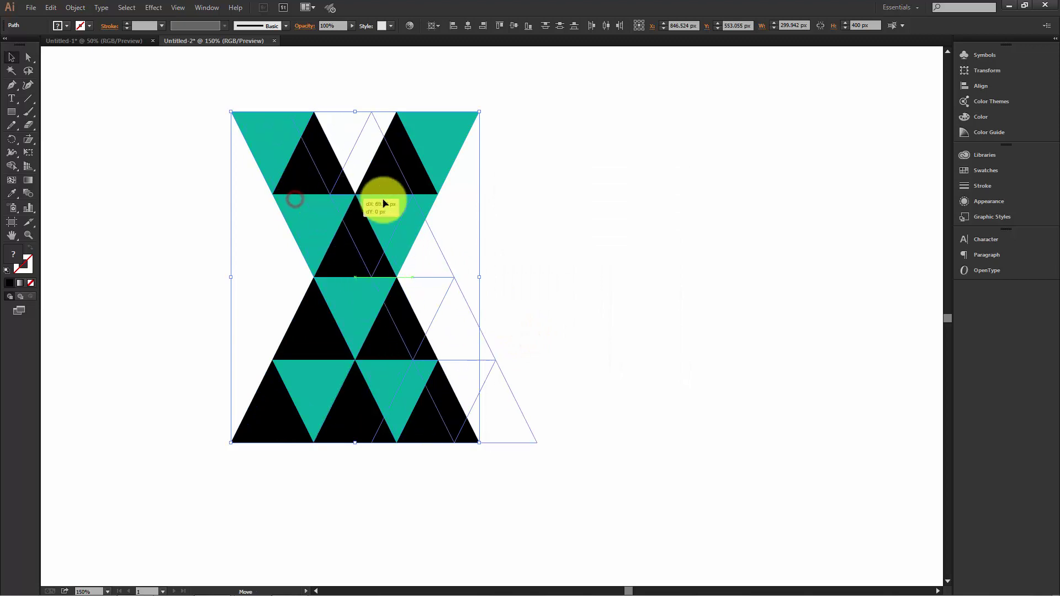
{"action": "left_click", "coordinate": [738, 204]}
{"action": "left_click_drag", "start_coordinate": [630, 154], "coordinate": [627, 256]}
{"action": "mouse_move", "coordinate": [433, 237]}
{"action": "left_mouse_down"}
{"action": "mouse_move", "coordinate": [480, 131]}
{"action": "mouse_move", "coordinate": [440, 197]}
{"action": "left_mouse_up"}
- Set the teal triangle on the apex, then enlarge the letter A and move it up
{"action": "left_click", "coordinate": [589, 202]}
{"action": "key", "text": "ctrl+minus"}
{"action": "key", "text": "ctrl+minus"}
{"action": "key", "text": "ctrl+minus"}
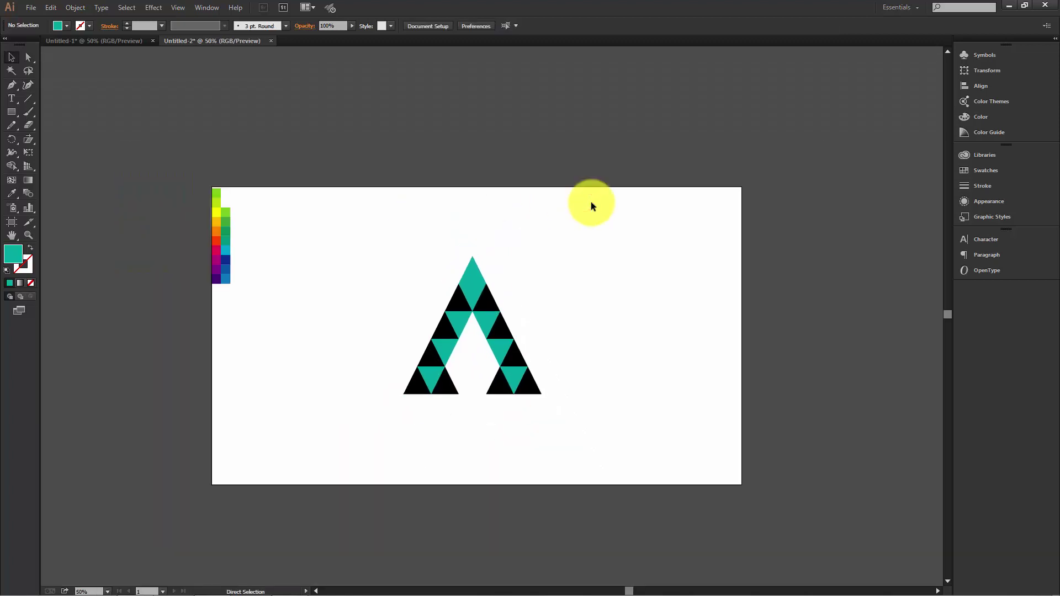
{"action": "left_click_drag", "start_coordinate": [541, 362], "coordinate": [600, 451]}
{"action": "mouse_move", "coordinate": [500, 315]}
{"action": "left_mouse_down"}
{"action": "mouse_move", "coordinate": [470, 292]}
{"action": "mouse_move", "coordinate": [474, 273]}
{"action": "left_mouse_up"}
{"action": "left_click", "coordinate": [668, 271]}
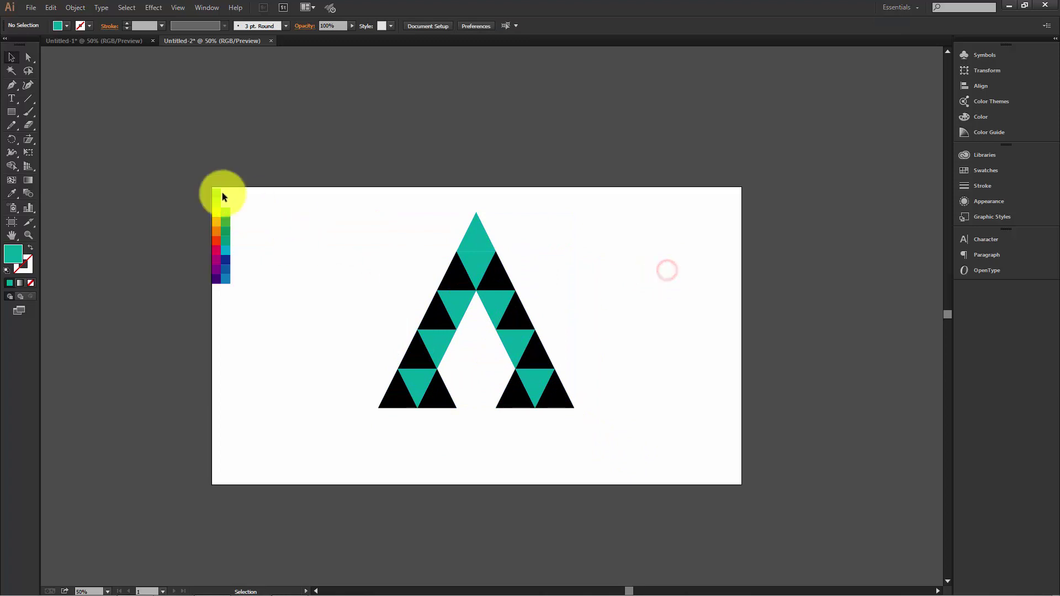
- Move the rainbow colour squares onto the artboard beside the A and zoom in
{"action": "left_click_drag", "start_coordinate": [176, 176], "coordinate": [256, 300]}
{"action": "mouse_move", "coordinate": [226, 235]}
{"action": "left_mouse_down"}
{"action": "mouse_move", "coordinate": [264, 341]}
{"action": "mouse_move", "coordinate": [379, 481]}
{"action": "left_mouse_up"}
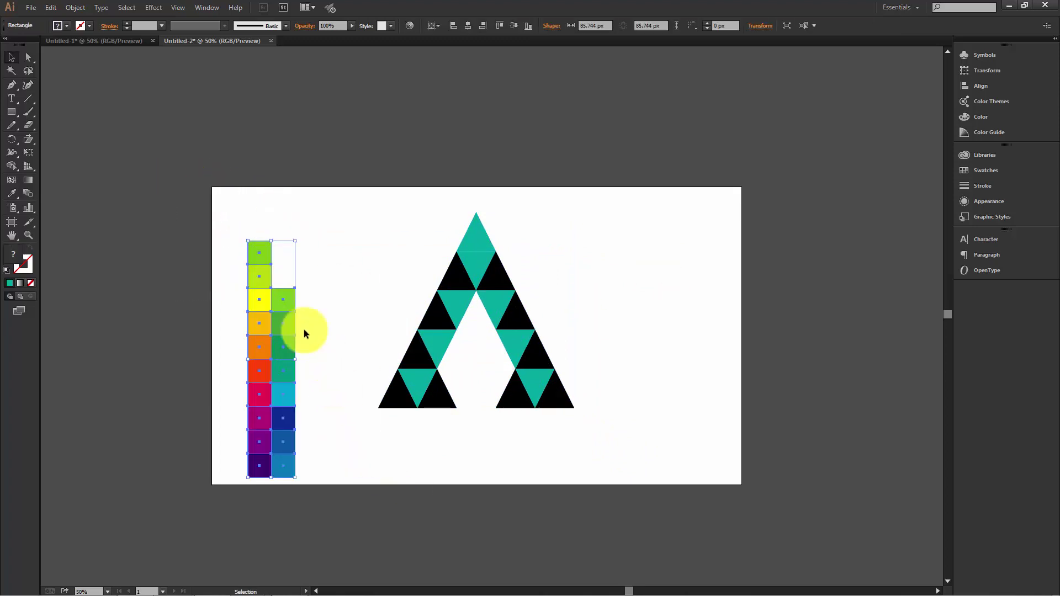
{"action": "left_click_drag", "start_coordinate": [264, 287], "coordinate": [269, 244]}
{"action": "left_click", "coordinate": [340, 255]}
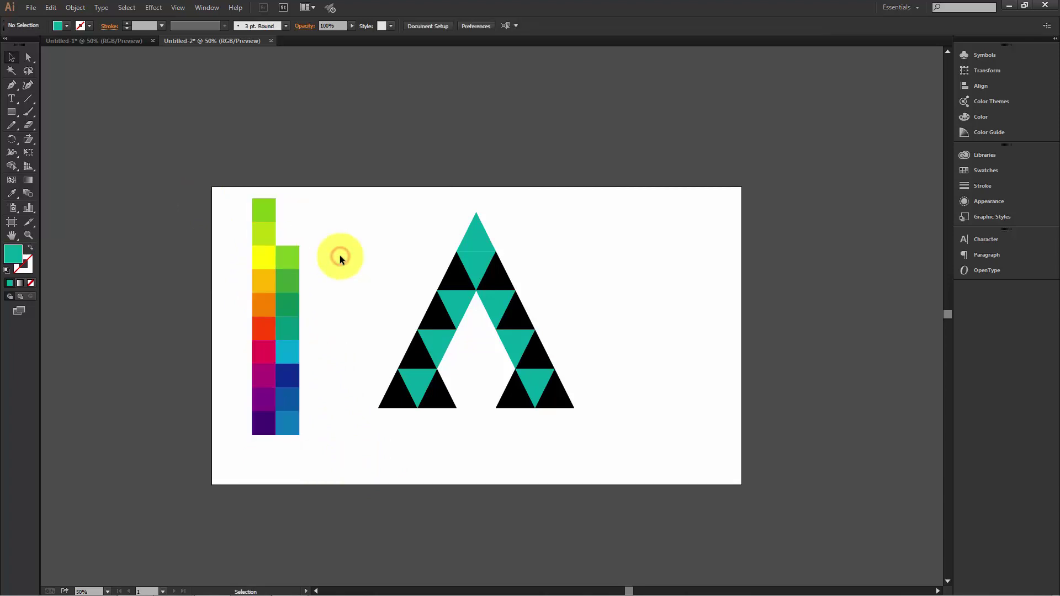
{"action": "key", "text": "ctrl+equal"}
{"action": "key", "text": "ctrl+equal"}
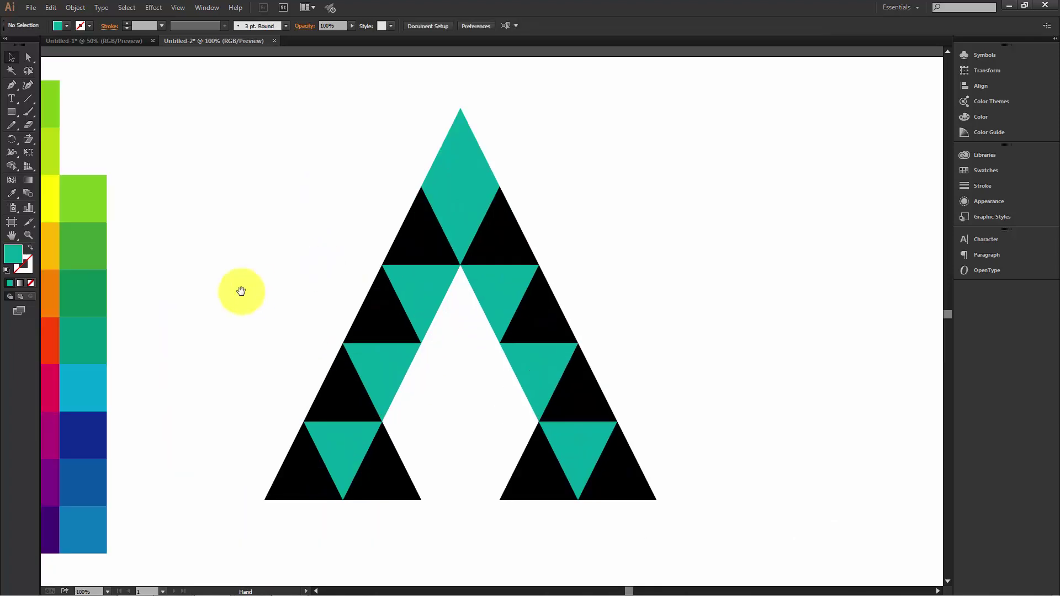
{"action": "mouse_move", "coordinate": [237, 291]}
{"action": "left_mouse_down"}
{"action": "mouse_move", "coordinate": [440, 255]}
{"action": "mouse_move", "coordinate": [368, 285]}
{"action": "left_mouse_up"}
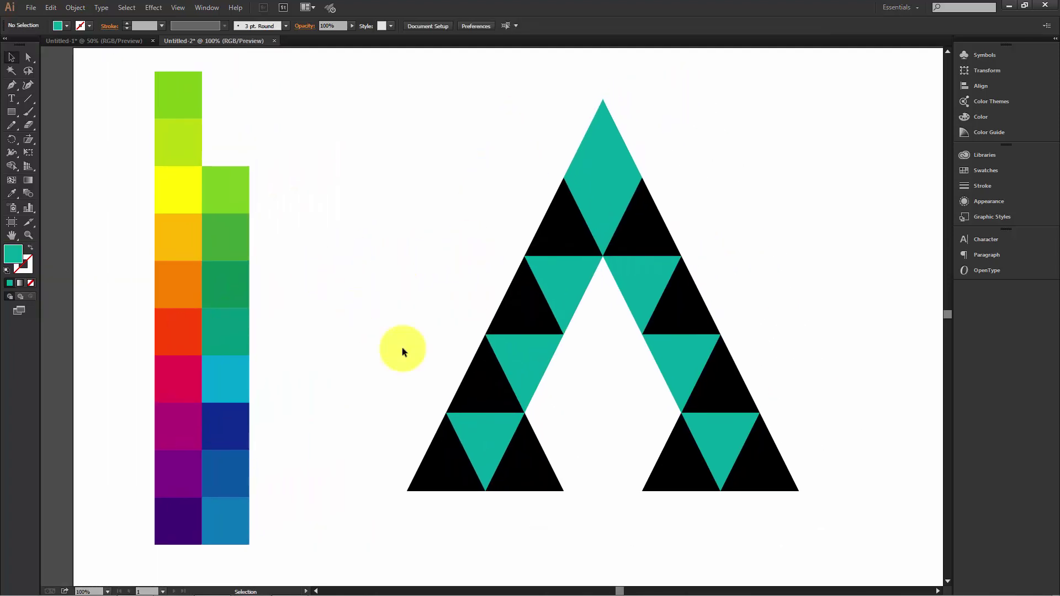
- Eyedrop dark purple and purple onto the two bottom triangles of the A
{"action": "left_click", "coordinate": [515, 460]}
{"action": "left_click_drag", "start_coordinate": [12, 193], "coordinate": [80, 191]}
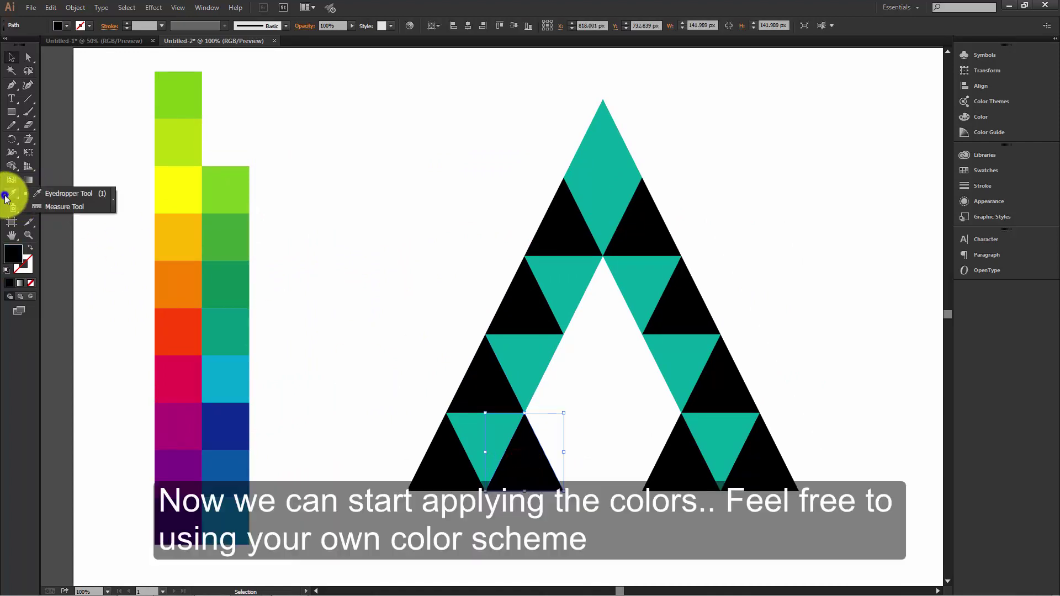
{"action": "left_click", "coordinate": [177, 522]}
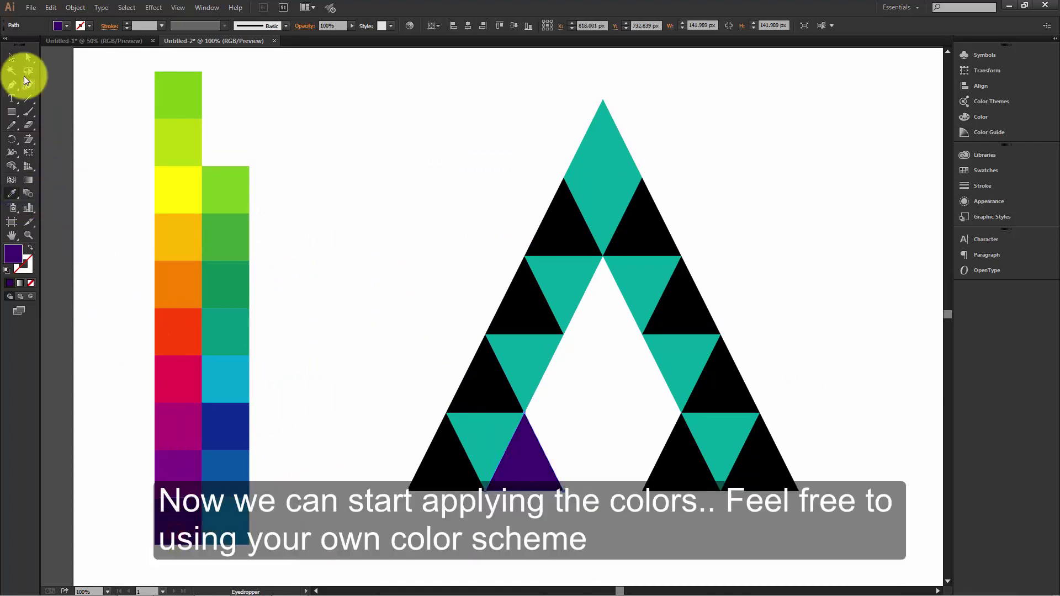
{"action": "left_click", "coordinate": [12, 57]}
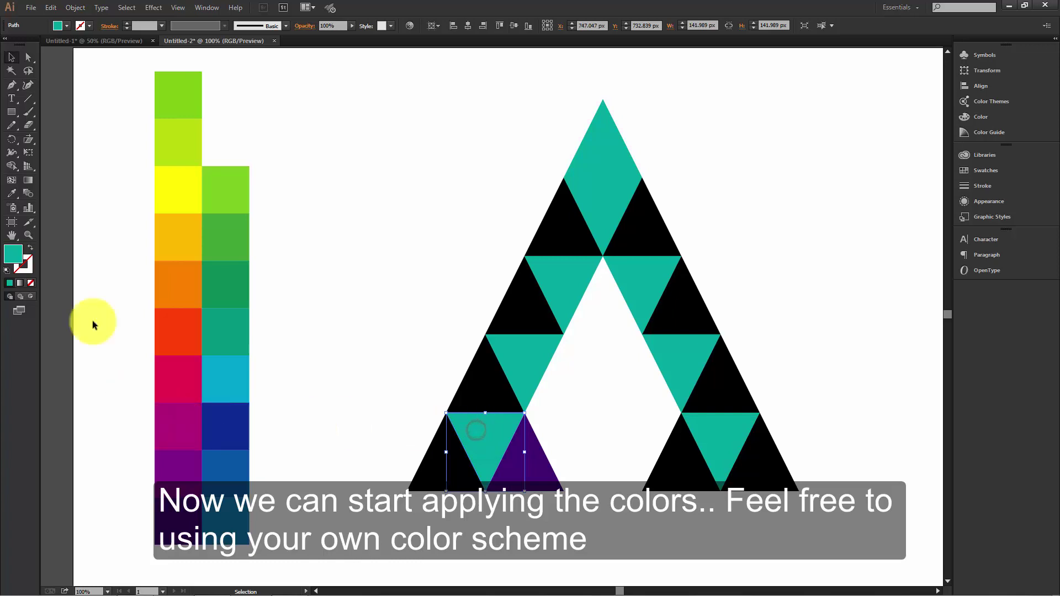
{"action": "left_click", "coordinate": [12, 194]}
{"action": "left_click", "coordinate": [172, 467]}
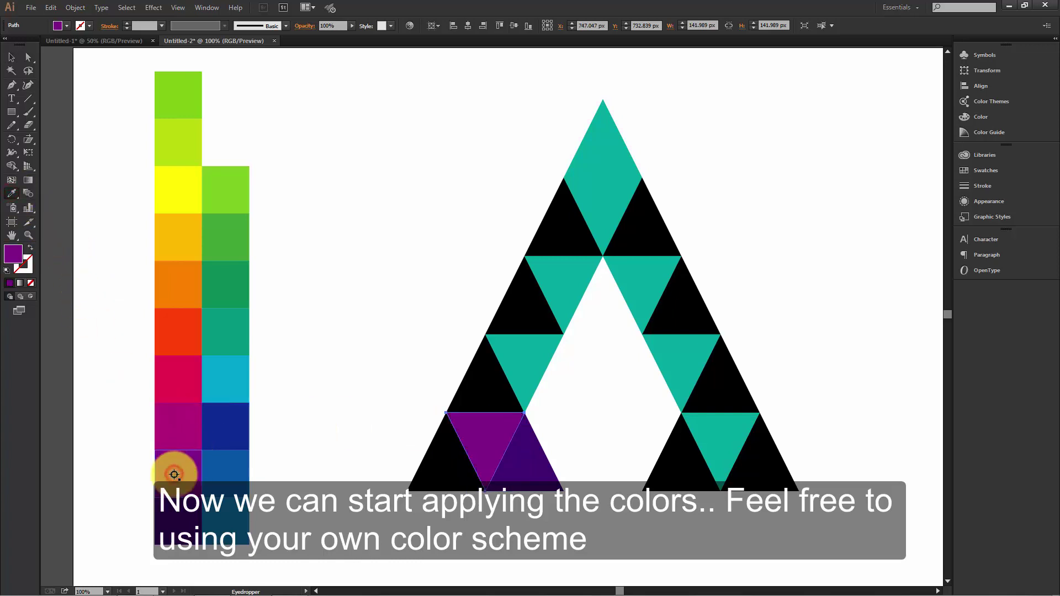
- Colour the next two left-leg triangles magenta and crimson
{"action": "left_click", "coordinate": [14, 60]}
{"action": "left_click", "coordinate": [456, 449]}
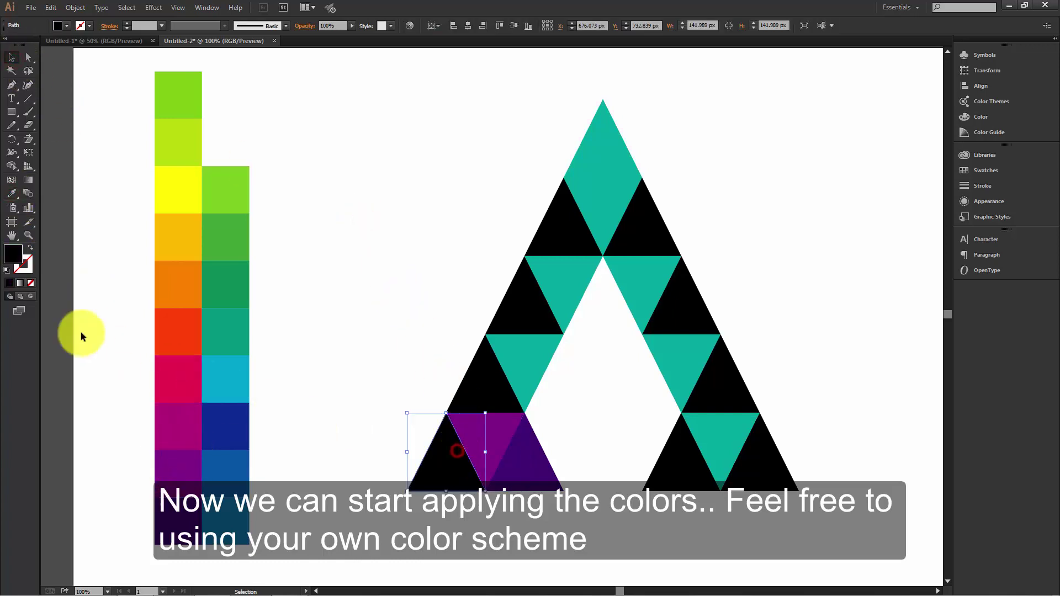
{"action": "left_click", "coordinate": [13, 191]}
{"action": "left_click", "coordinate": [171, 426]}
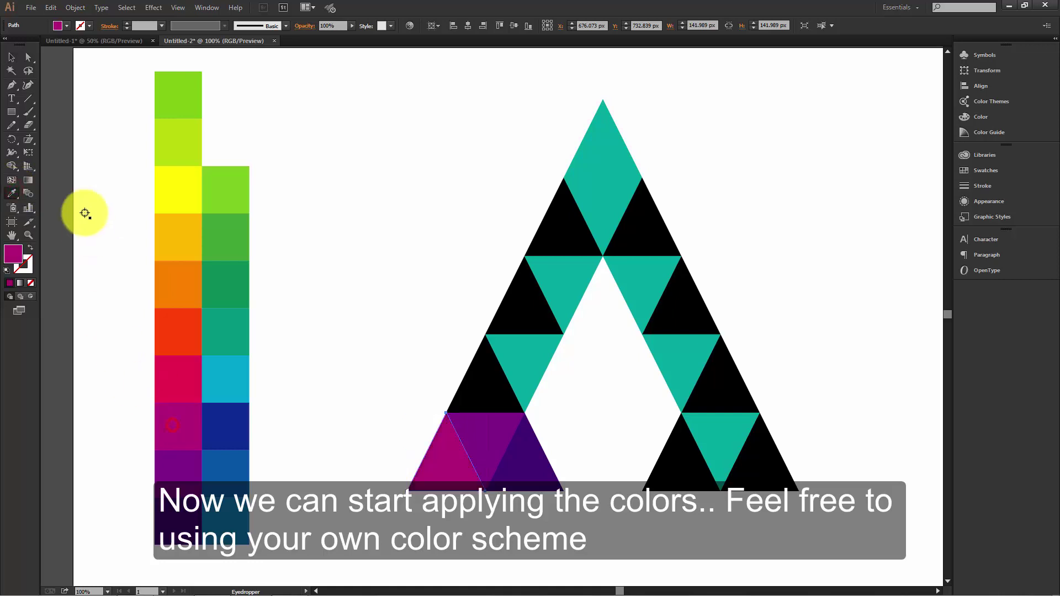
{"action": "left_click", "coordinate": [7, 62]}
{"action": "left_click", "coordinate": [320, 217]}
{"action": "left_click", "coordinate": [486, 376]}
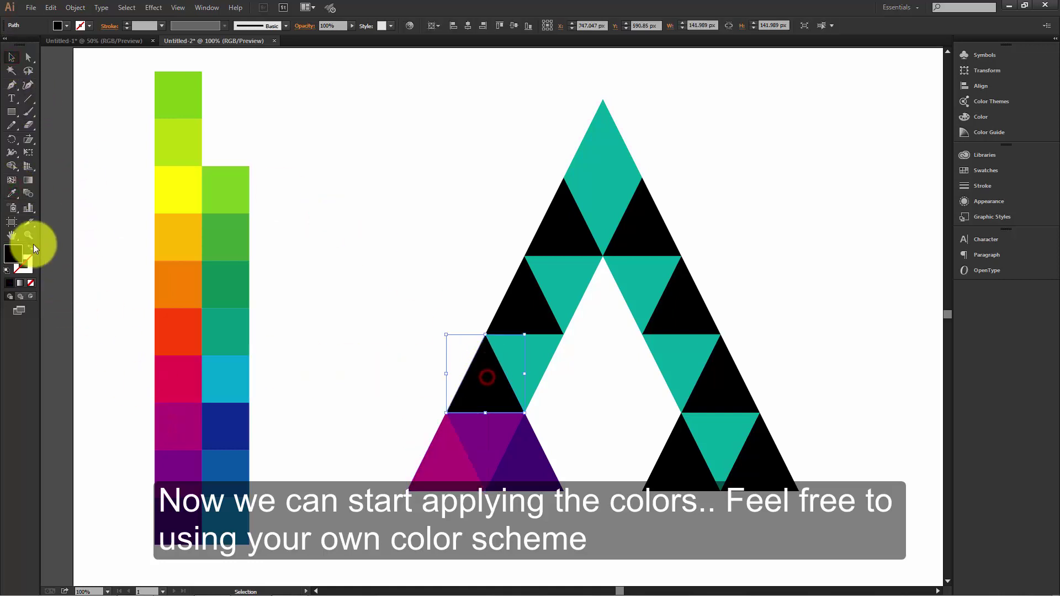
{"action": "left_click", "coordinate": [14, 193]}
{"action": "left_click", "coordinate": [173, 381]}
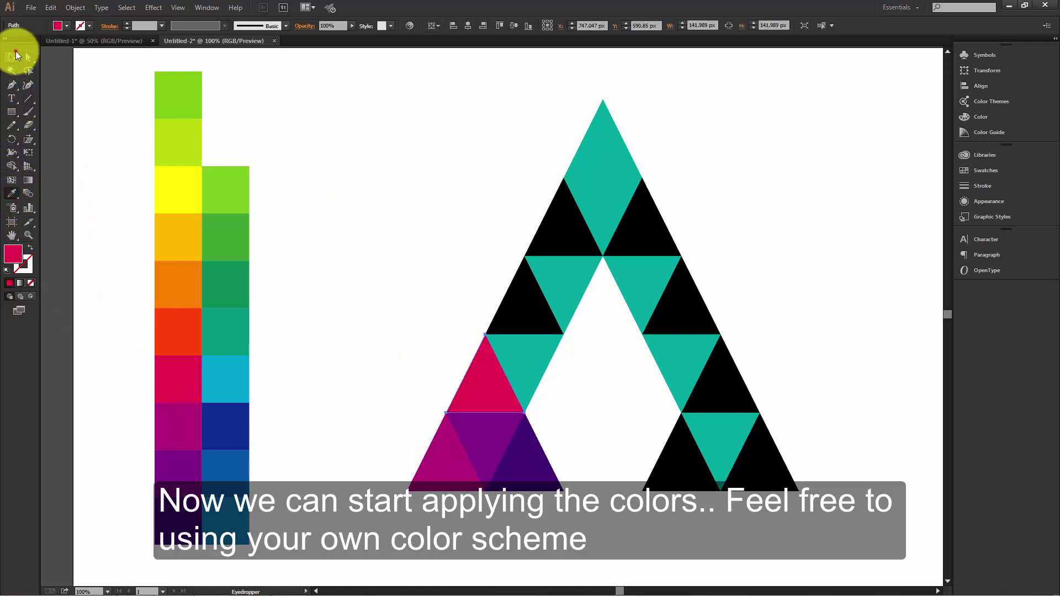
- Fill the next two triangles up the leg with red-orange and orange
{"action": "left_click", "coordinate": [12, 55]}
{"action": "left_click", "coordinate": [404, 198]}
{"action": "left_click", "coordinate": [517, 342]}
{"action": "left_click", "coordinate": [12, 194]}
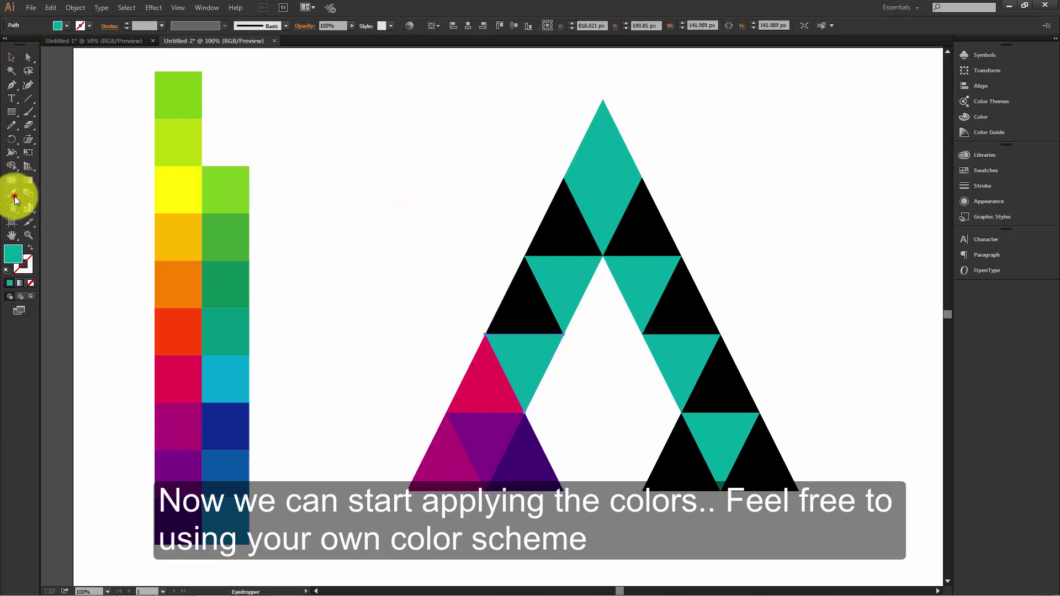
{"action": "left_click", "coordinate": [167, 323]}
{"action": "left_click", "coordinate": [12, 57]}
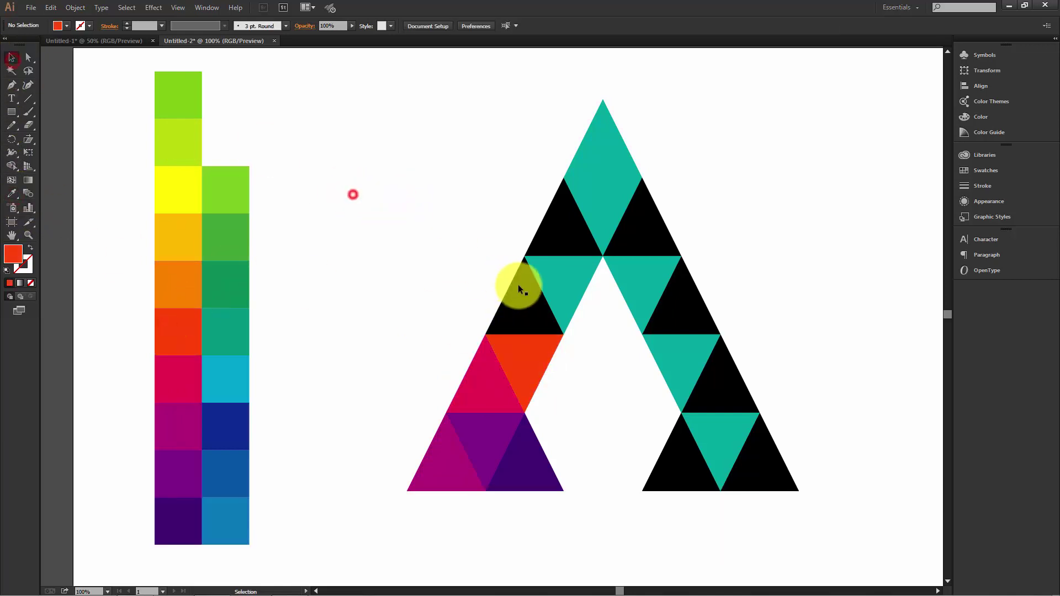
{"action": "left_click", "coordinate": [522, 286]}
{"action": "left_click", "coordinate": [12, 194]}
{"action": "left_click", "coordinate": [180, 285]}
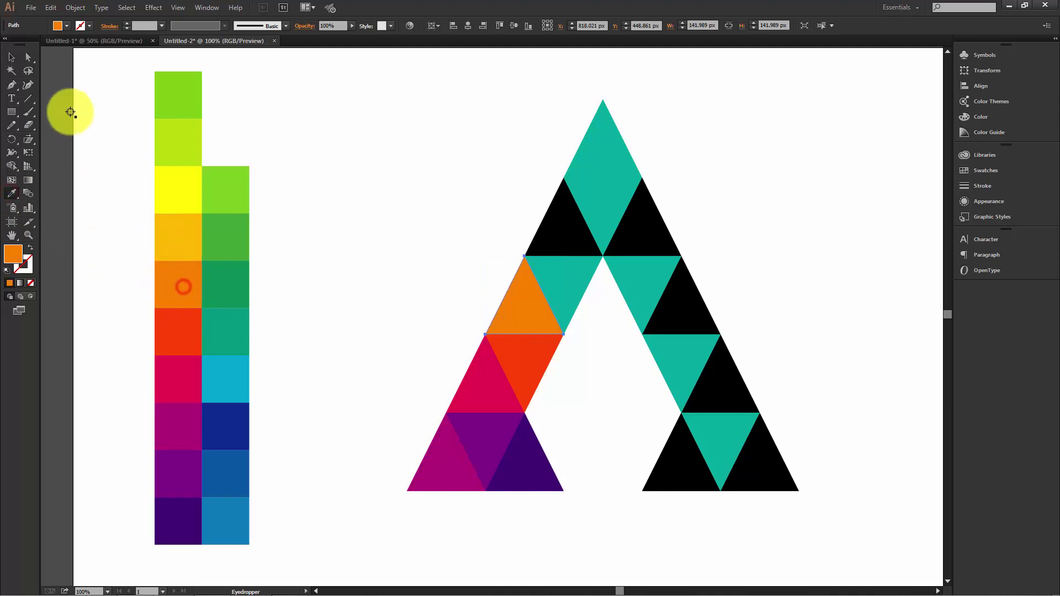
- Fill the following two triangles with yellow-orange and yellow swatches
{"action": "left_click", "coordinate": [8, 59]}
{"action": "left_click", "coordinate": [540, 284]}
{"action": "left_click", "coordinate": [12, 193]}
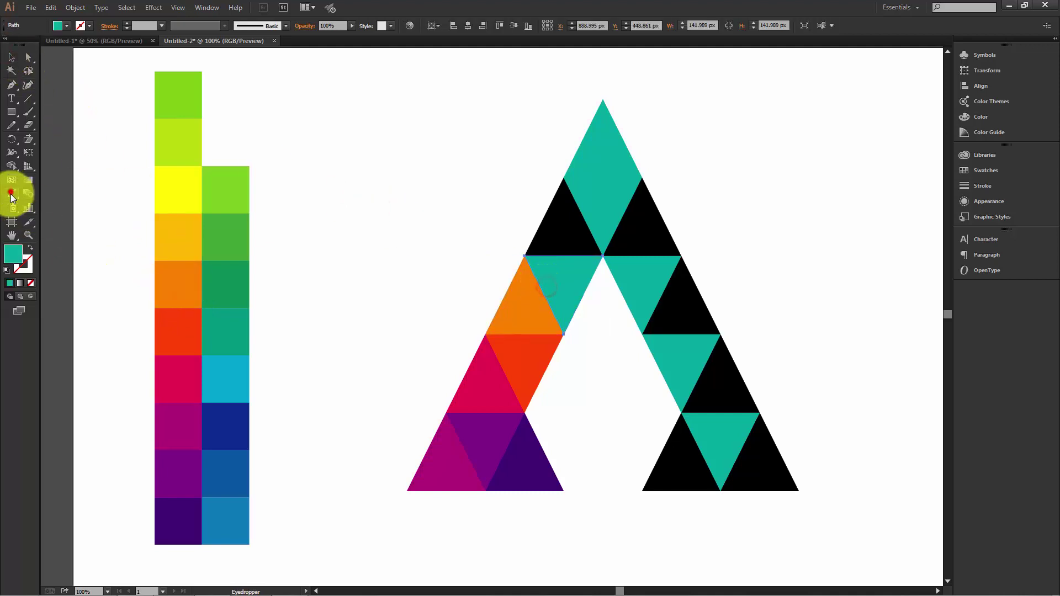
{"action": "left_click", "coordinate": [167, 238]}
{"action": "left_click", "coordinate": [12, 57]}
{"action": "left_click", "coordinate": [354, 186]}
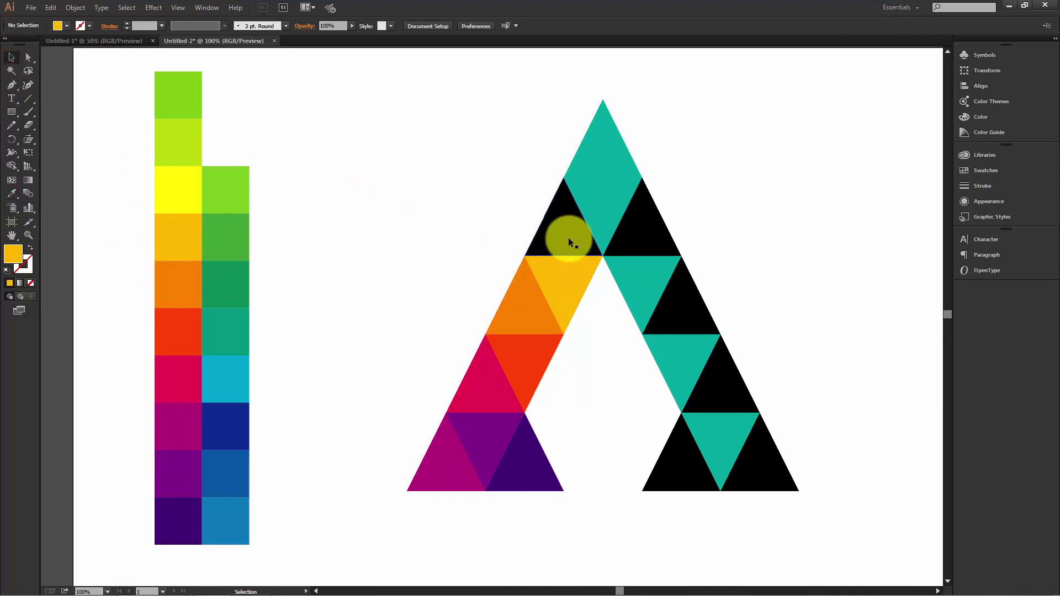
{"action": "left_click", "coordinate": [568, 237]}
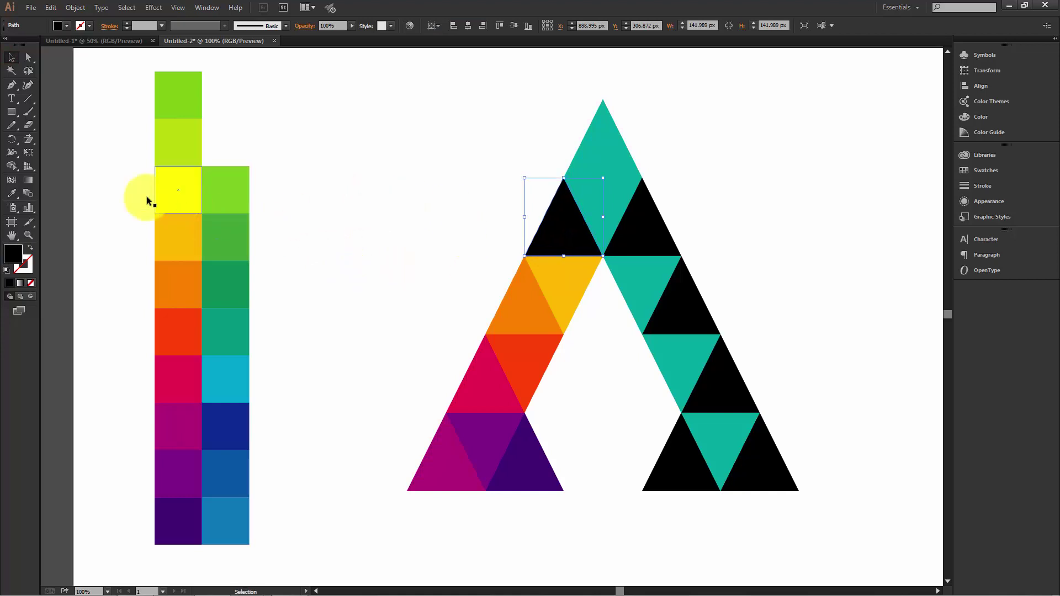
{"action": "left_click", "coordinate": [12, 193]}
{"action": "left_click", "coordinate": [173, 189]}
- Colour the last leg triangle lime and the apex triangle with the top green swatch
{"action": "key", "text": "v"}
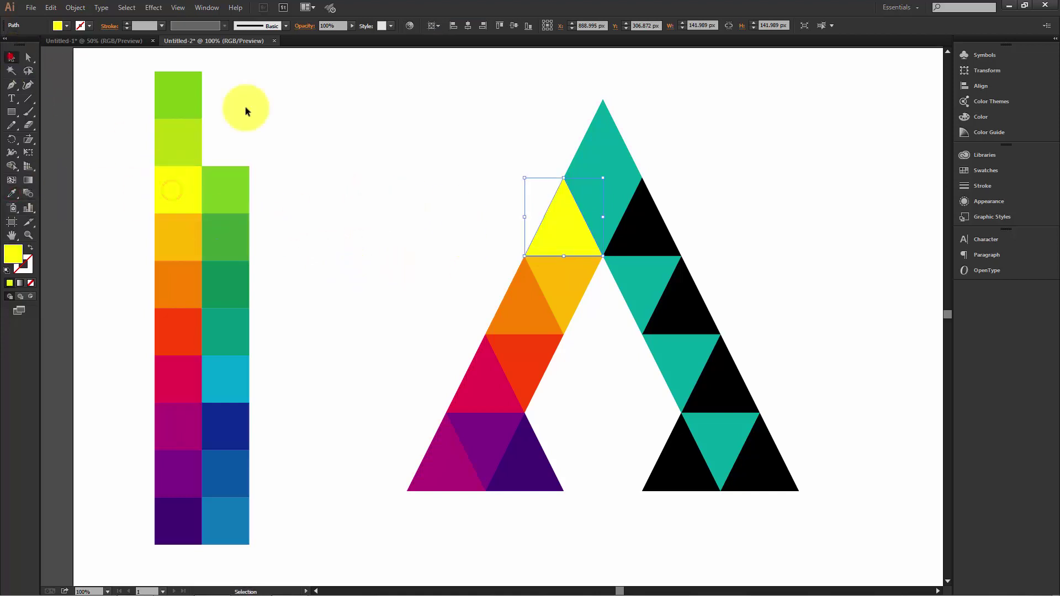
{"action": "left_click", "coordinate": [259, 112]}
{"action": "left_click", "coordinate": [619, 193]}
{"action": "left_click", "coordinate": [12, 193]}
{"action": "left_click", "coordinate": [180, 135]}
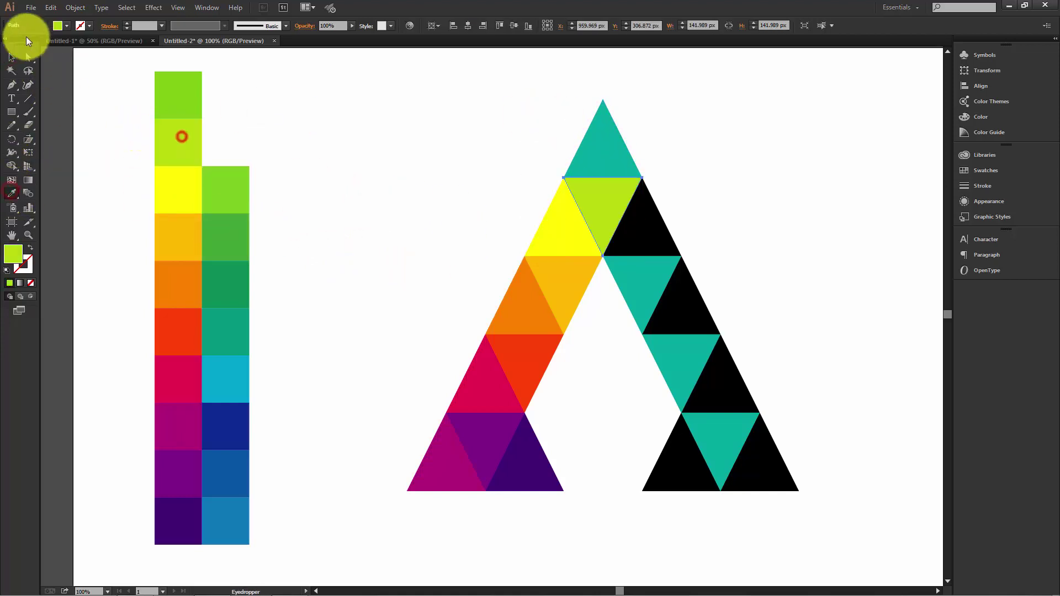
{"action": "left_click", "coordinate": [10, 55]}
{"action": "left_click", "coordinate": [409, 118]}
{"action": "left_click", "coordinate": [578, 120]}
{"action": "left_click", "coordinate": [12, 193]}
{"action": "left_click", "coordinate": [178, 95]}
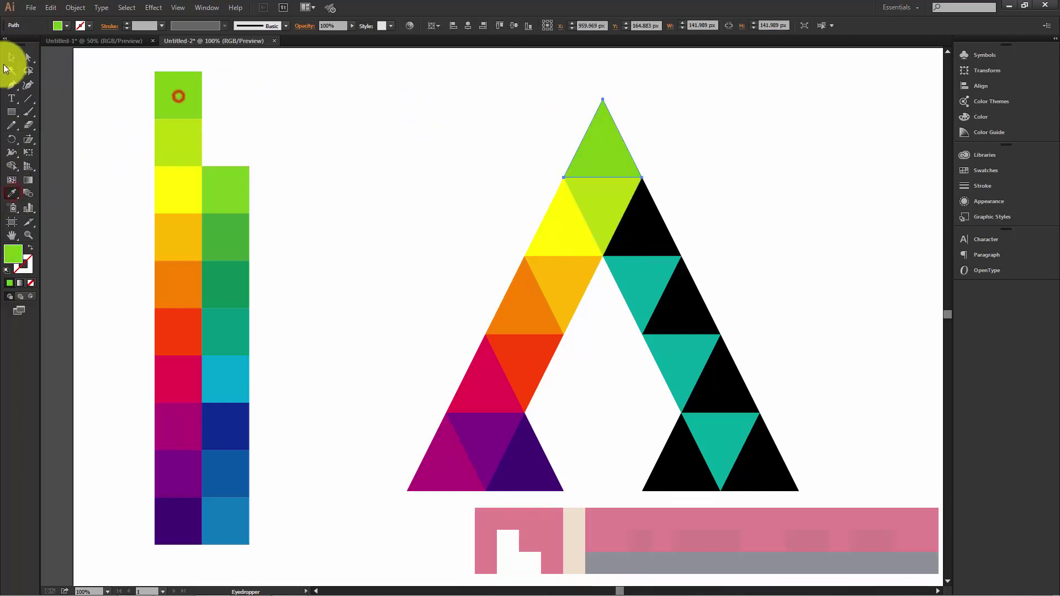
{"action": "left_click", "coordinate": [10, 55]}
{"action": "left_click", "coordinate": [411, 123]}
- Recolour the right leg's bottom-left black and bottom teal triangles with blue swatches
{"action": "scroll", "coordinate": [461, 114], "scroll_direction": "down", "scroll_amount": 2}
{"action": "left_click", "coordinate": [622, 447]}
{"action": "left_click", "coordinate": [12, 193]}
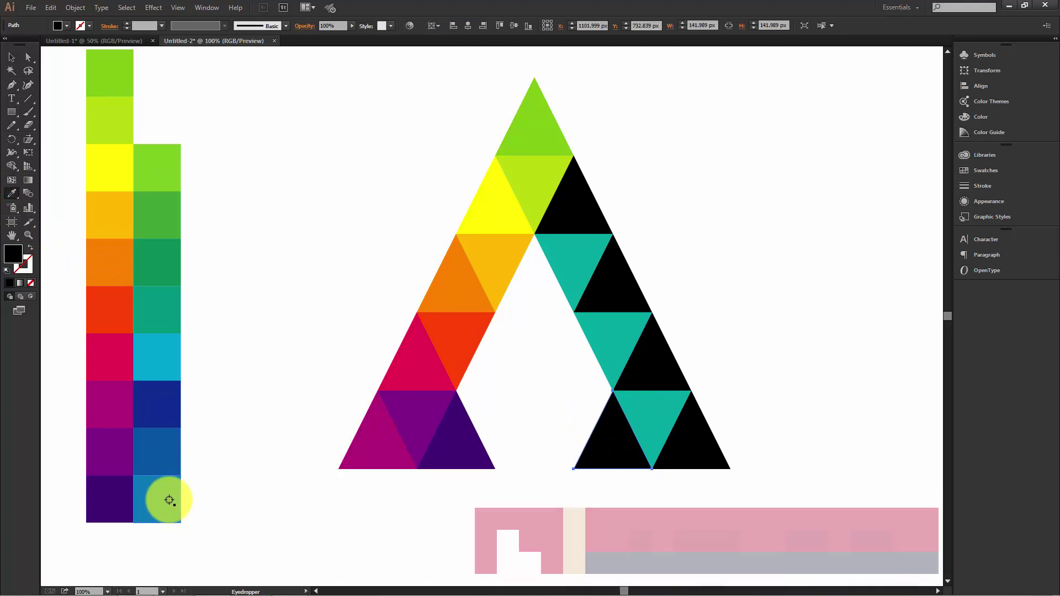
{"action": "left_click", "coordinate": [168, 499]}
{"action": "left_click", "coordinate": [11, 56]}
{"action": "left_click", "coordinate": [659, 409]}
{"action": "left_click", "coordinate": [12, 193]}
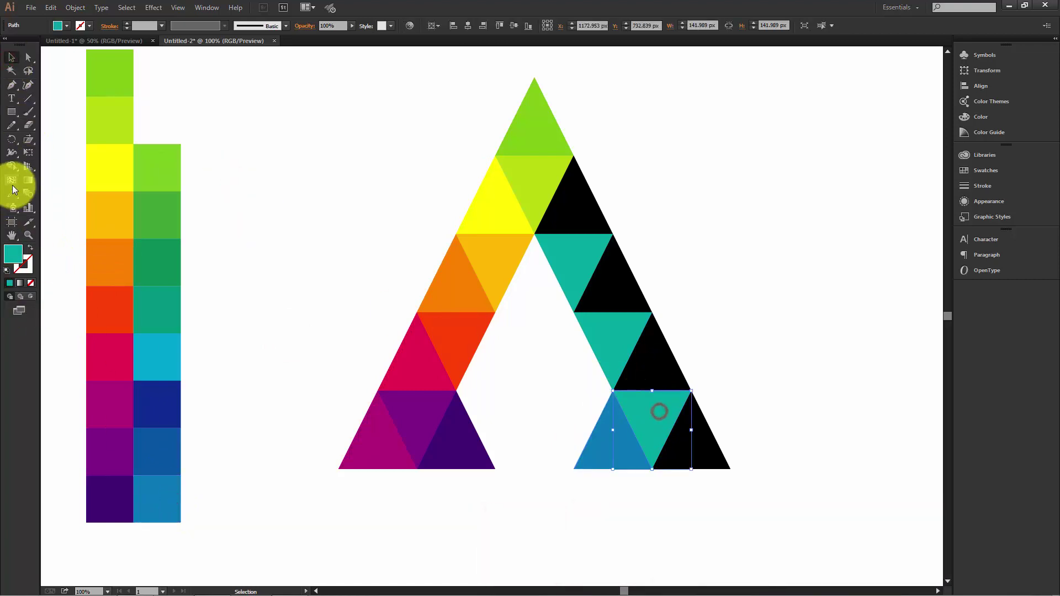
{"action": "left_click", "coordinate": [166, 457]}
{"action": "left_click", "coordinate": [11, 56]}
- Fill the bottom-right triangle with navy and the triangle above the blues with cyan
{"action": "left_click", "coordinate": [697, 447]}
{"action": "left_click", "coordinate": [12, 194]}
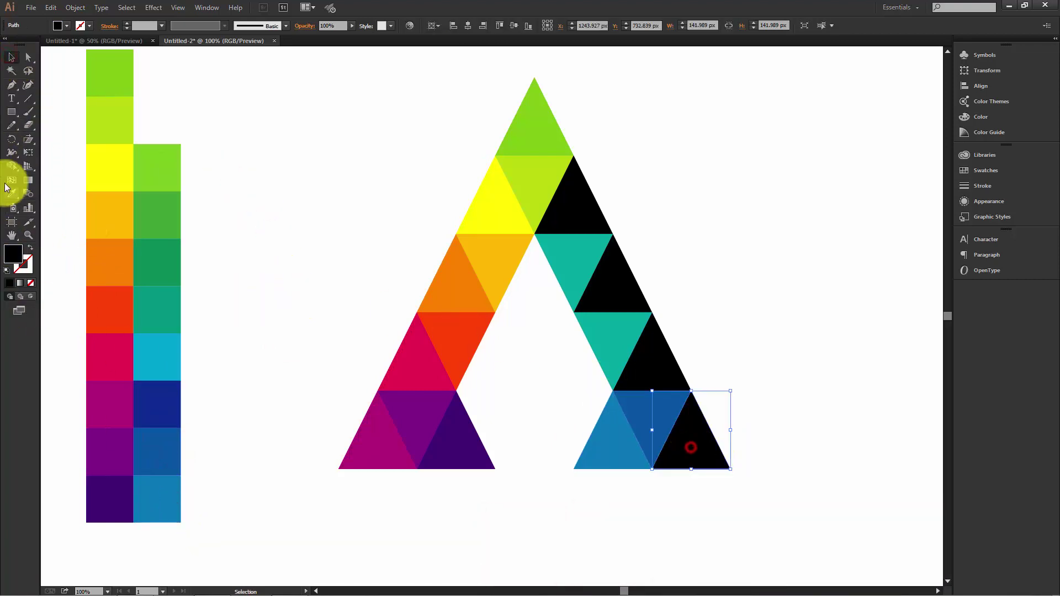
{"action": "left_click", "coordinate": [104, 302]}
{"action": "left_click", "coordinate": [139, 398]}
{"action": "left_click", "coordinate": [12, 57]}
{"action": "left_click", "coordinate": [252, 167]}
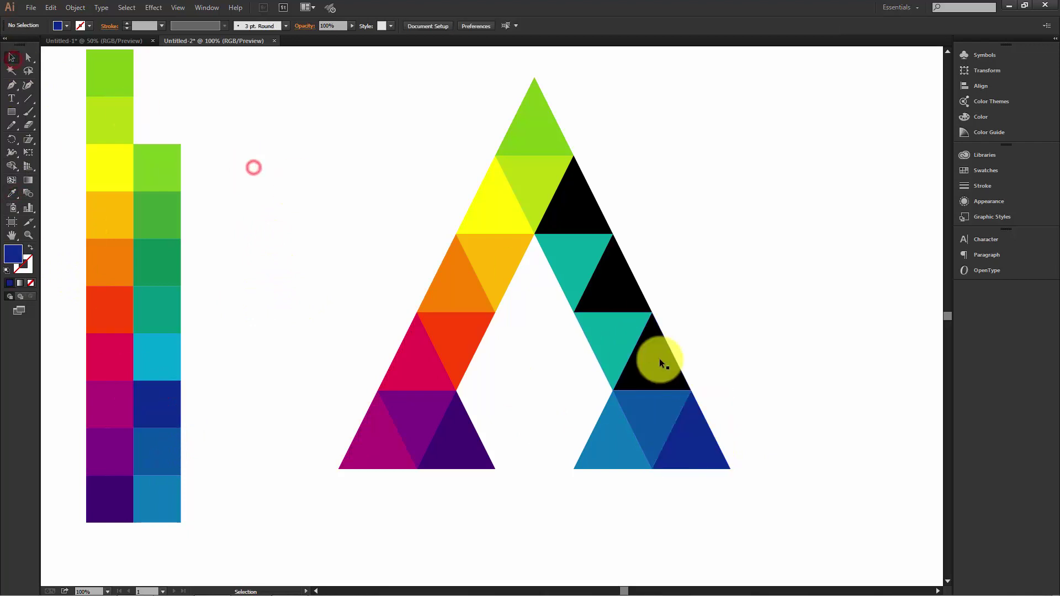
{"action": "left_click", "coordinate": [659, 359]}
{"action": "left_click", "coordinate": [11, 193]}
{"action": "left_click", "coordinate": [151, 362]}
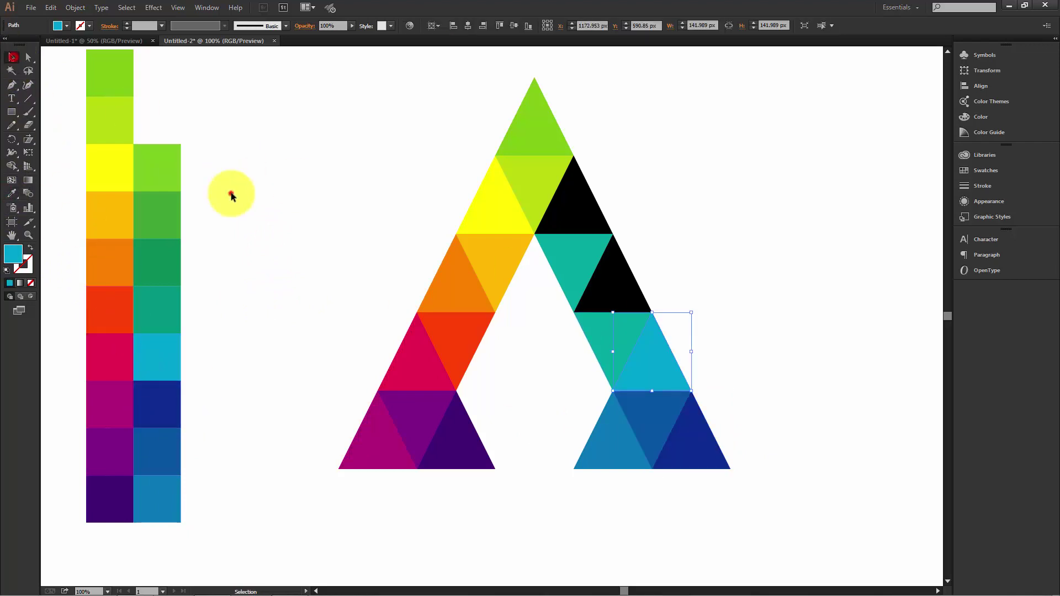
- Fill the teal triangle beside the cyan one with darker teal-green, and the next black one with green
{"action": "left_click", "coordinate": [610, 343], "text": "ctrl"}
{"action": "left_click", "coordinate": [11, 193]}
{"action": "left_click", "coordinate": [150, 307]}
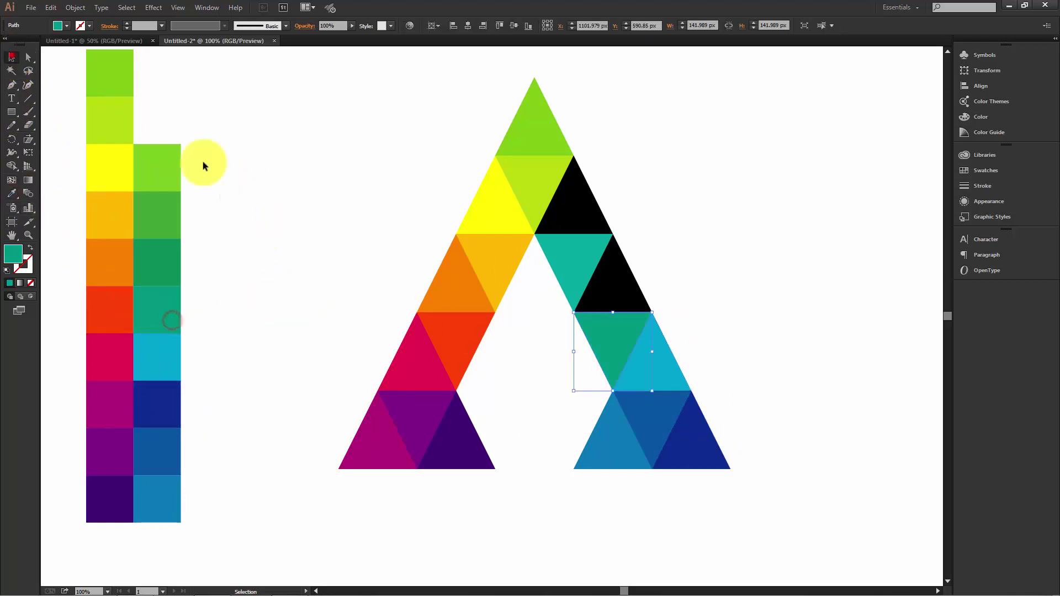
{"action": "left_click", "coordinate": [210, 162], "text": "ctrl"}
{"action": "left_click", "coordinate": [609, 289], "text": "ctrl"}
{"action": "left_click", "coordinate": [11, 193]}
{"action": "left_click", "coordinate": [150, 304]}
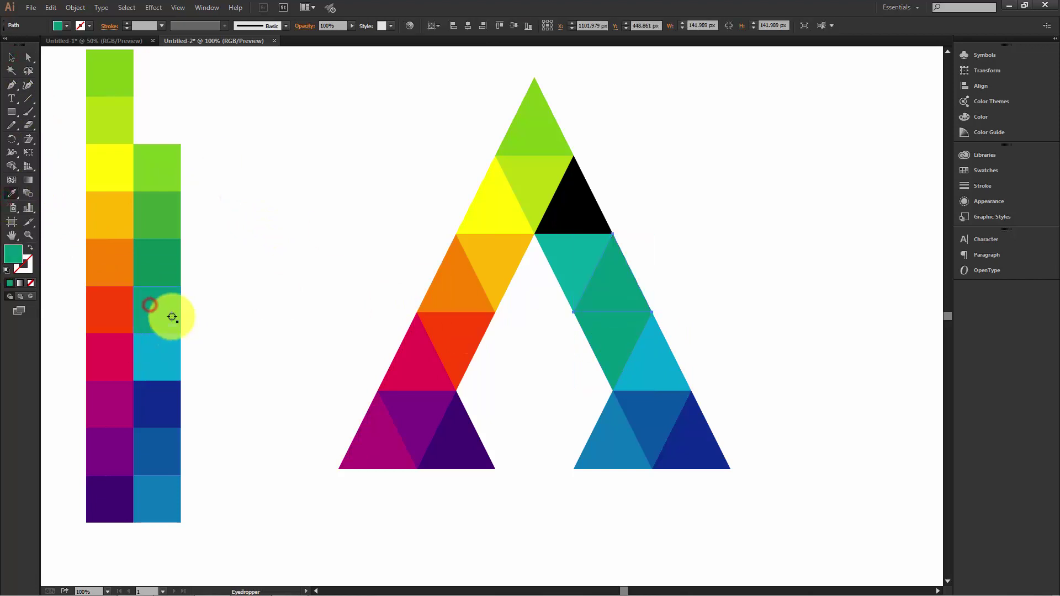
- Turn the remaining upper teal triangle green and the last top-right black triangle light green
{"action": "left_click", "coordinate": [259, 162], "text": "ctrl"}
{"action": "left_click", "coordinate": [567, 261], "text": "ctrl"}
{"action": "left_click", "coordinate": [156, 221]}
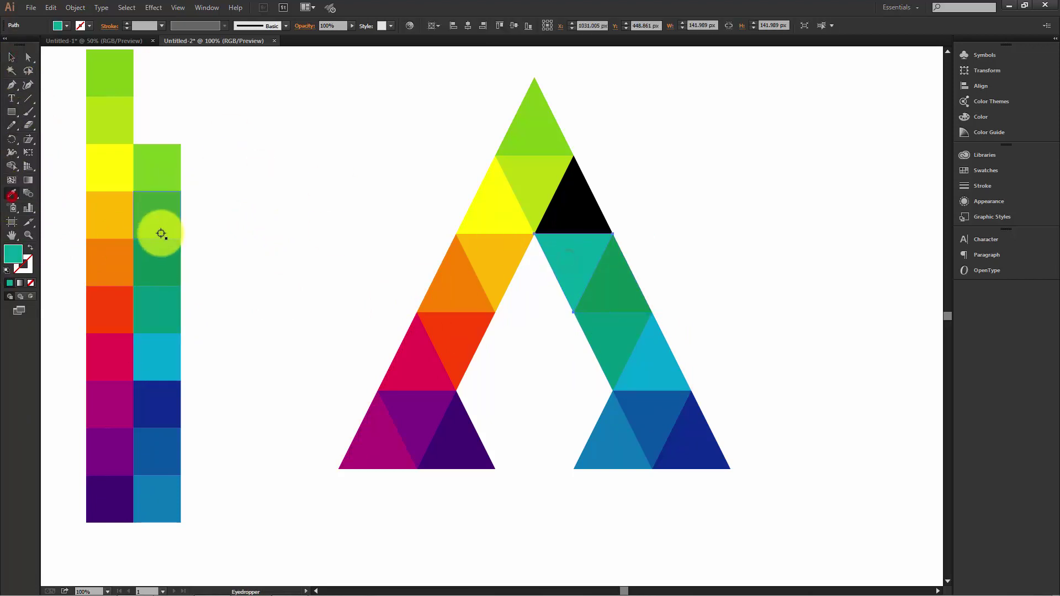
{"action": "left_click", "coordinate": [12, 57]}
{"action": "left_click", "coordinate": [260, 165], "text": "ctrl"}
{"action": "left_click", "coordinate": [587, 215], "text": "ctrl"}
{"action": "left_click", "coordinate": [12, 194]}
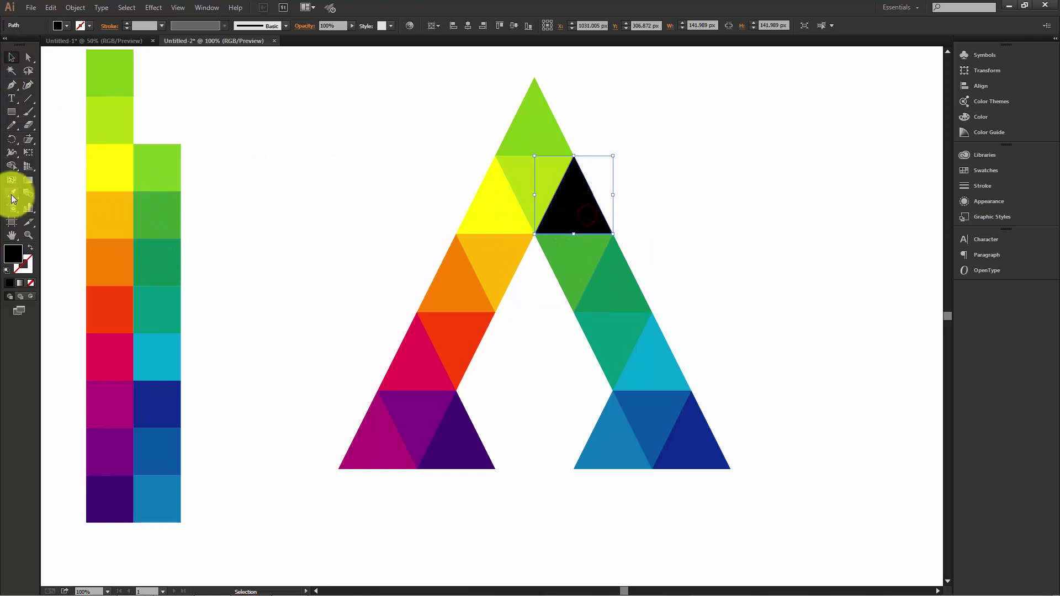
{"action": "left_click", "coordinate": [160, 165]}
- Zoom out and group all of the A's triangles into one object
{"action": "left_click", "coordinate": [12, 57]}
{"action": "left_click", "coordinate": [328, 180]}
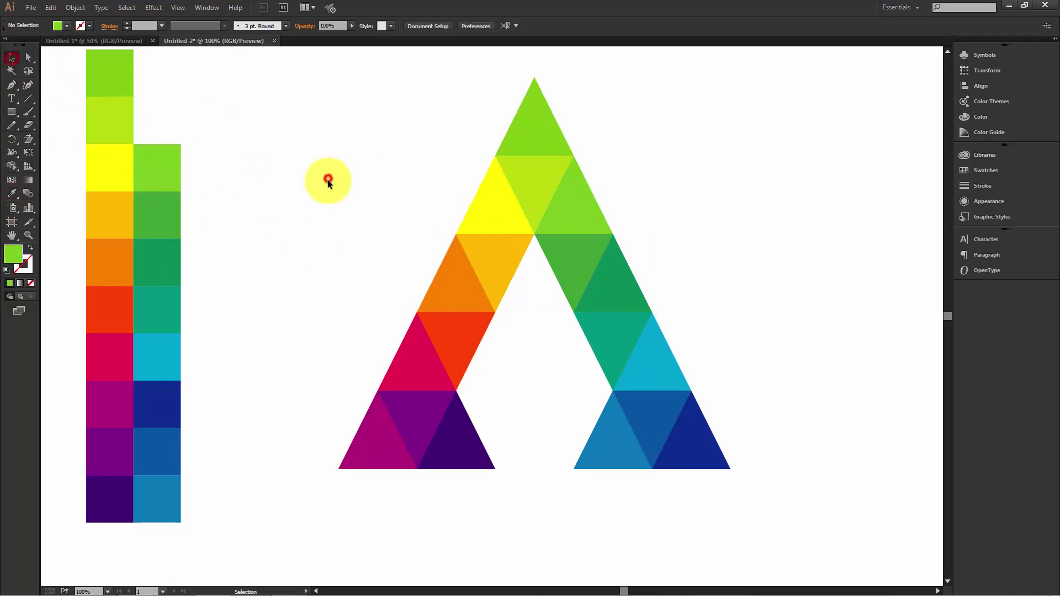
{"action": "key", "text": "ctrl+minus"}
{"action": "key", "text": "ctrl+minus"}
{"action": "left_click_drag", "start_coordinate": [397, 189], "coordinate": [679, 443]}
{"action": "right_click", "coordinate": [513, 295]}
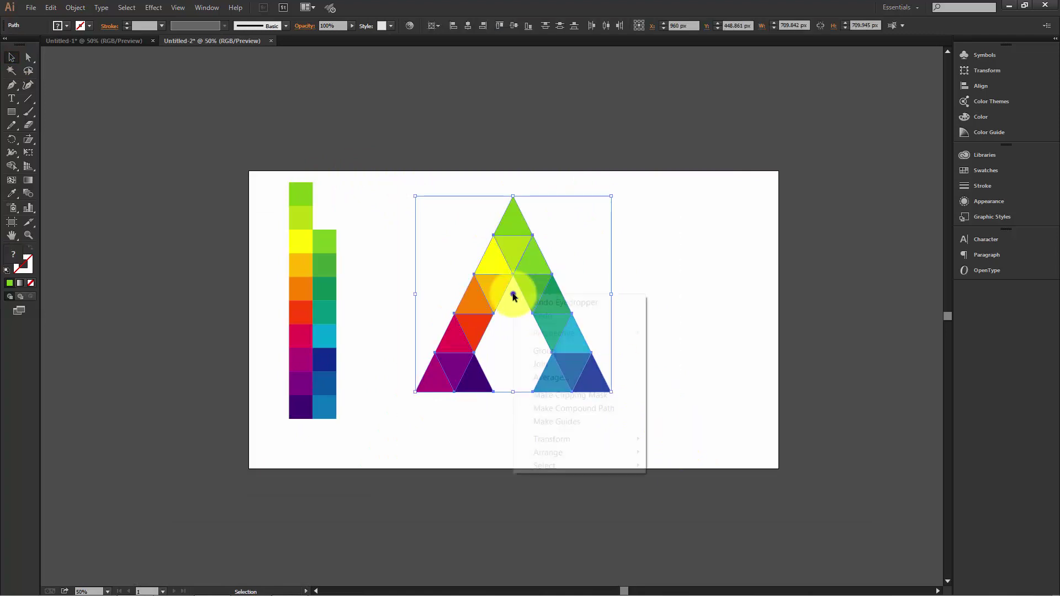
{"action": "left_click", "coordinate": [543, 350]}
- Scale the grouped A down proportionally and move it toward the artboard's upper centre
{"action": "left_click", "coordinate": [686, 303]}
{"action": "left_click", "coordinate": [535, 271]}
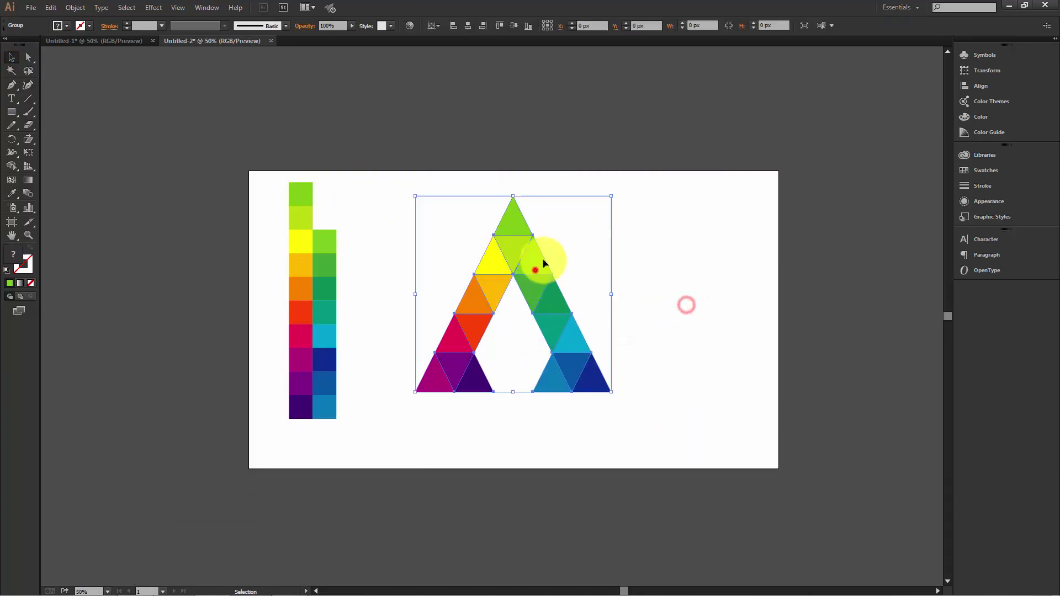
{"action": "left_click_drag", "start_coordinate": [611, 196], "coordinate": [580, 266]}
{"action": "left_click", "coordinate": [612, 307]}
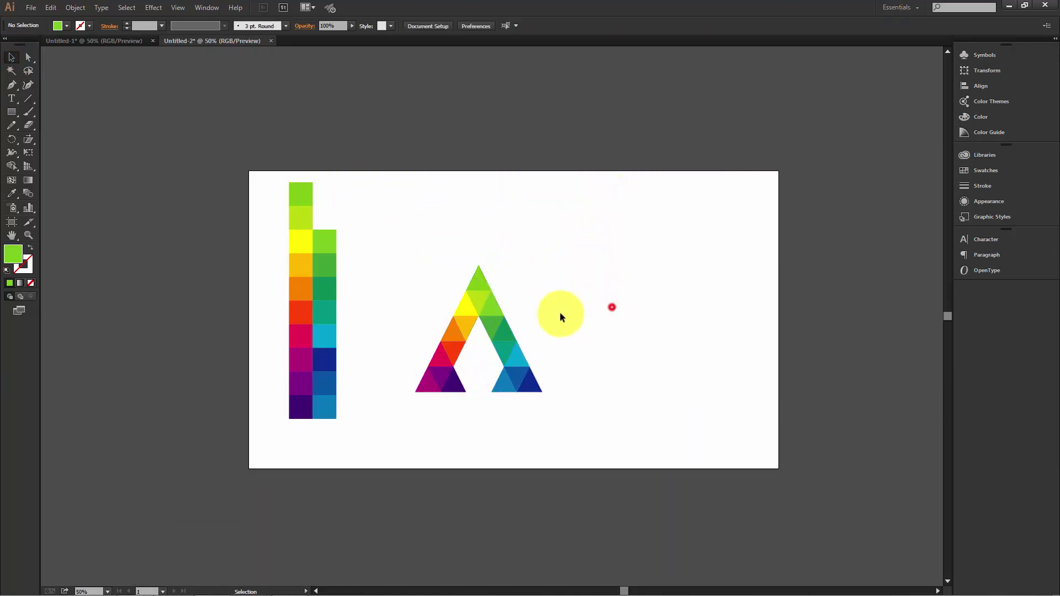
{"action": "left_click_drag", "start_coordinate": [490, 325], "coordinate": [536, 268]}
{"action": "left_click", "coordinate": [644, 270]}
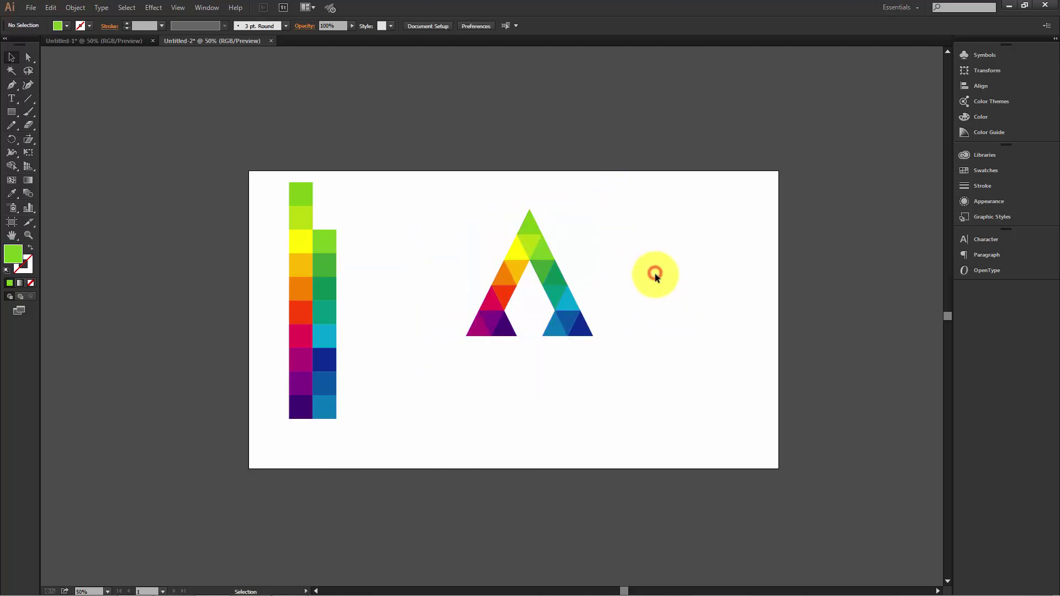
{"action": "key", "text": "ctrl+plus"}
{"action": "key", "text": "ctrl+plus"}
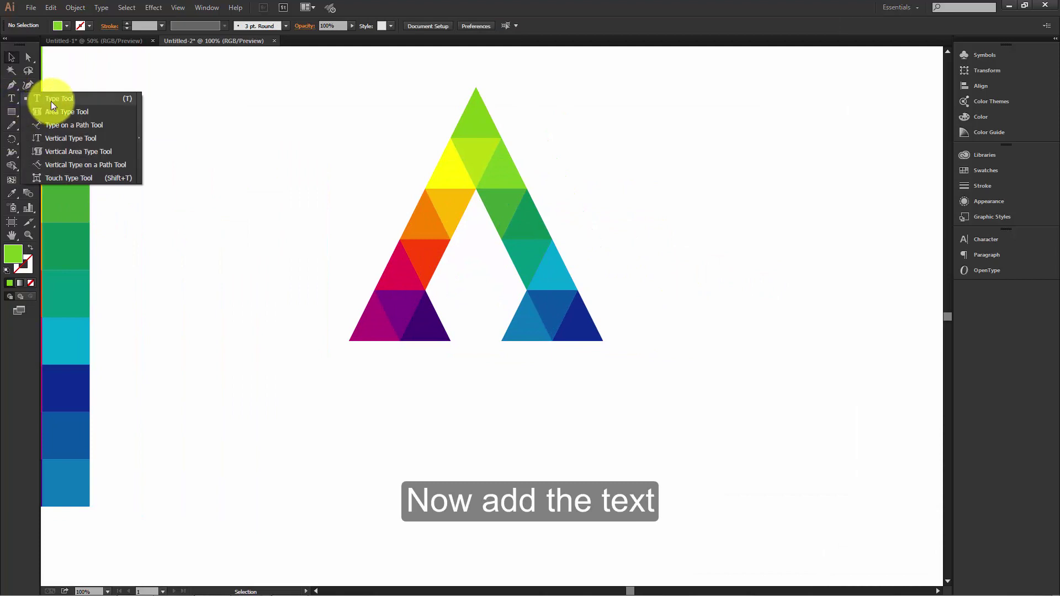
- Set up the Type tool with Sansation Bold, adjusting font size and tracking
{"action": "left_click_drag", "start_coordinate": [11, 98], "coordinate": [51, 101]}
{"action": "left_click", "coordinate": [477, 26]}
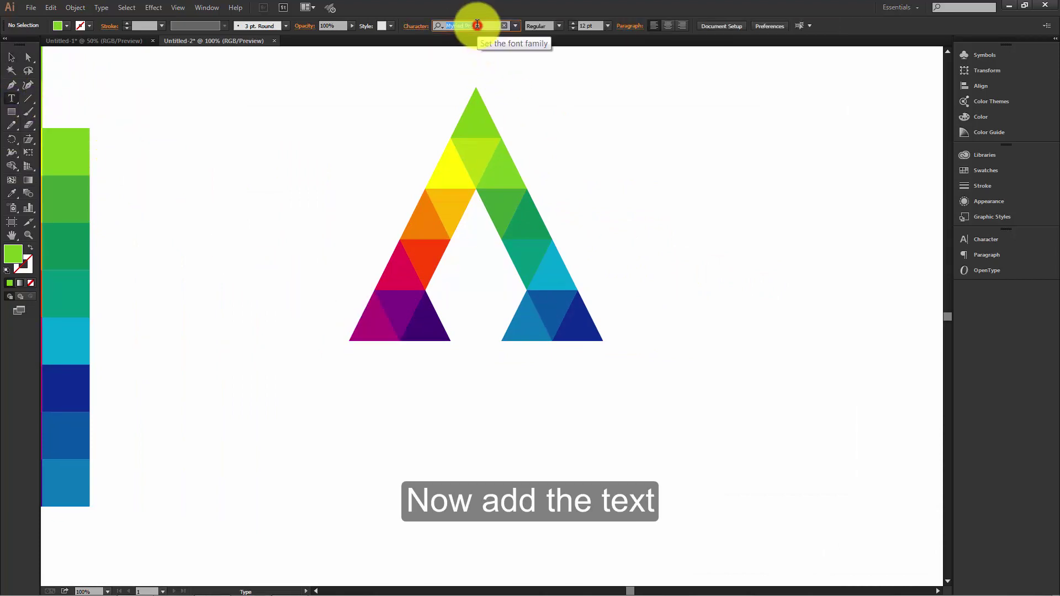
{"action": "type", "text": "sans"}
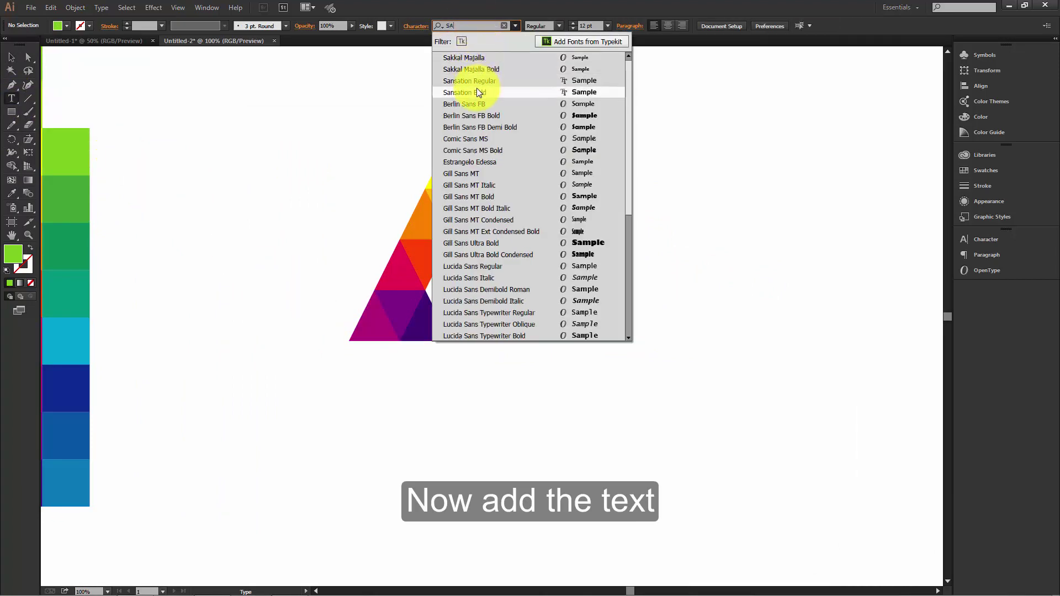
{"action": "left_click", "coordinate": [476, 88]}
{"action": "left_click", "coordinate": [590, 26]}
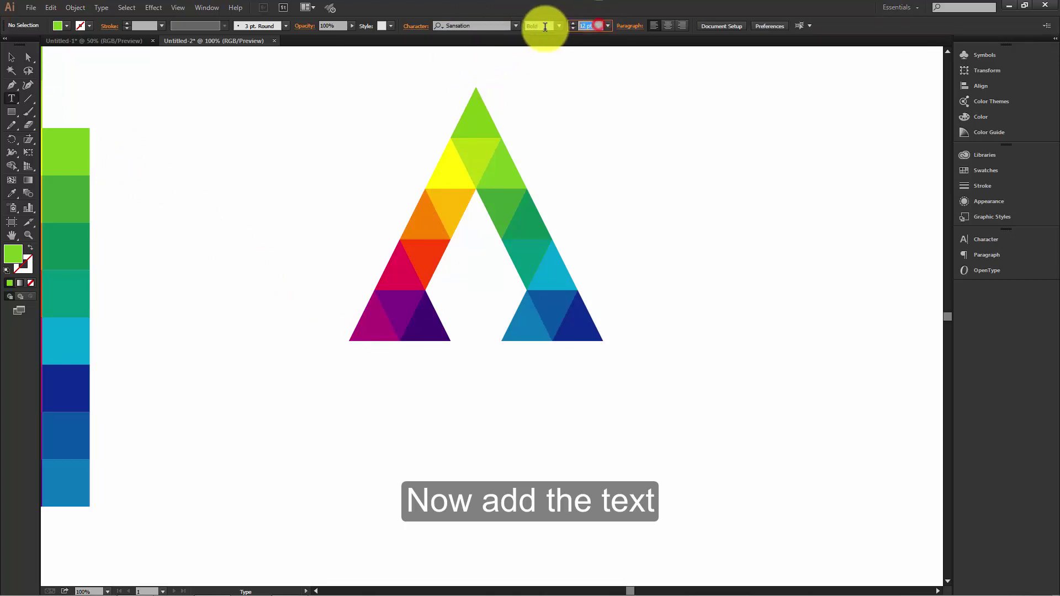
{"action": "type", "text": "0"}
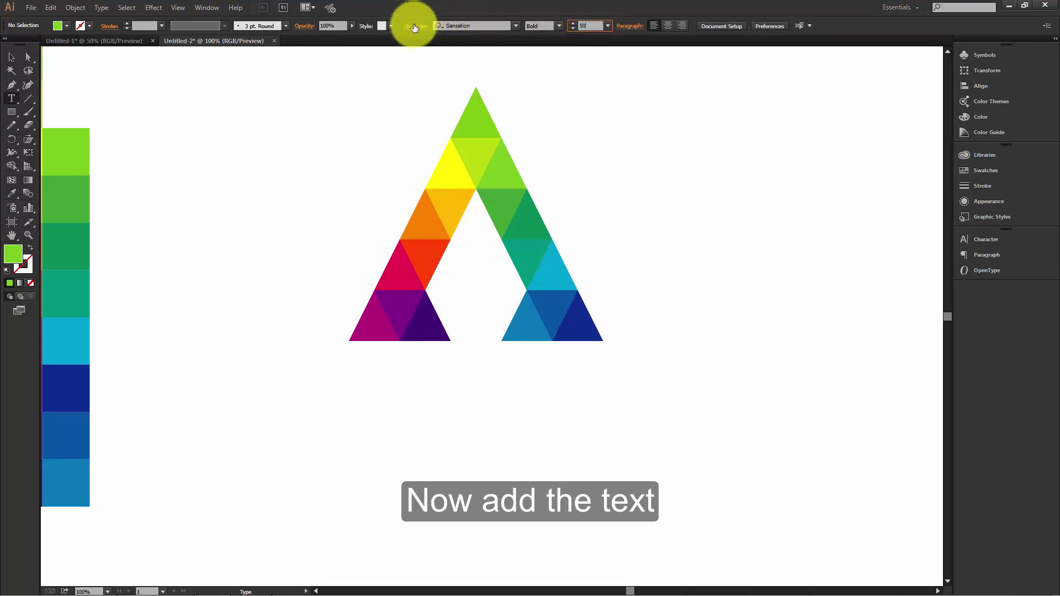
{"action": "left_click", "coordinate": [415, 26]}
{"action": "key", "text": "Return"}
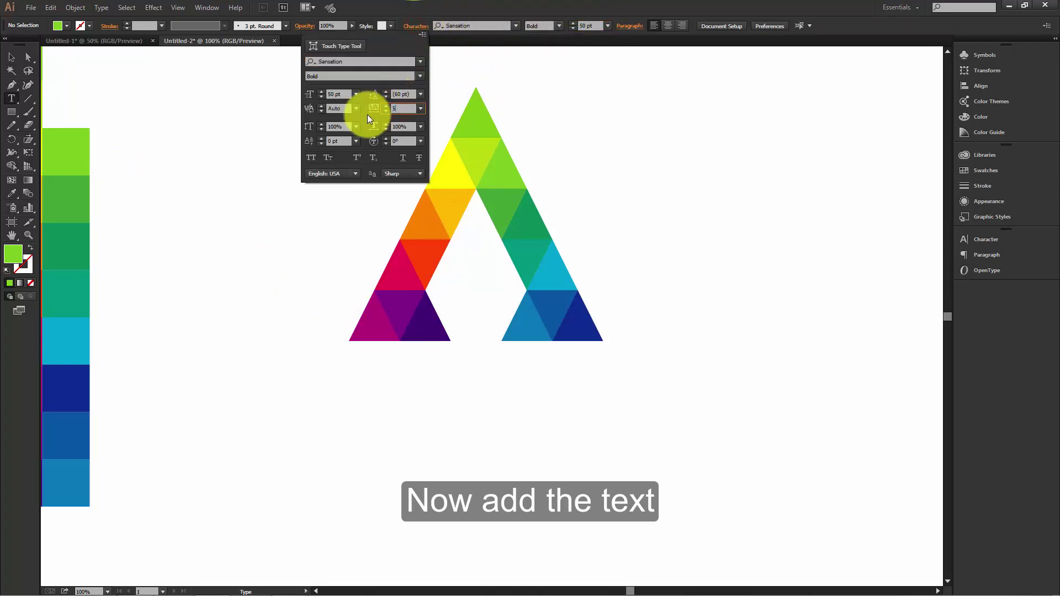
- Type ANINACT below the A, enlarge it, and move it up under the A
{"action": "left_click", "coordinate": [376, 417]}
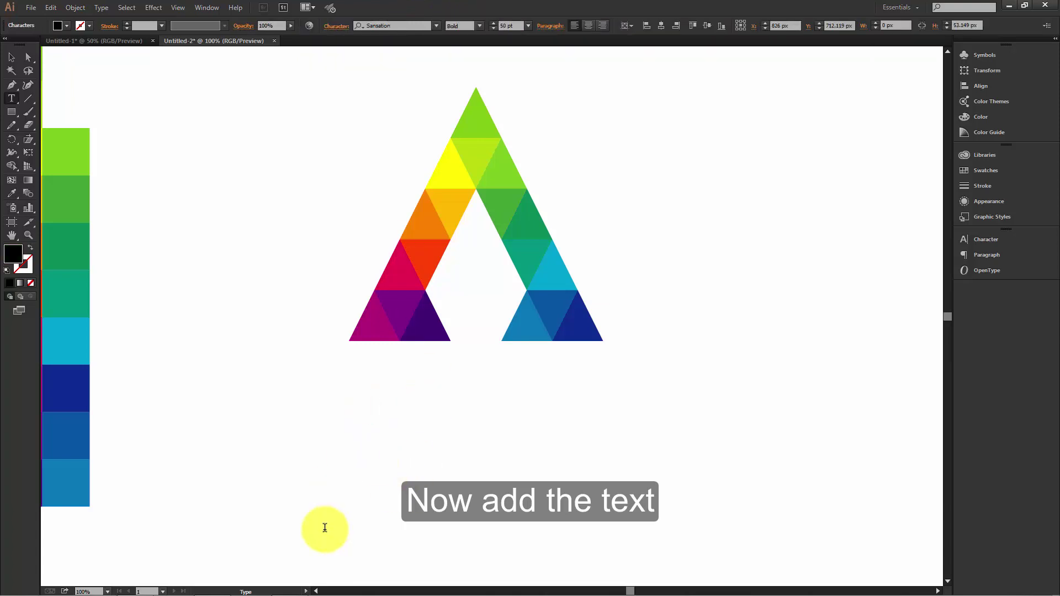
{"action": "type", "text": "ANINACT"}
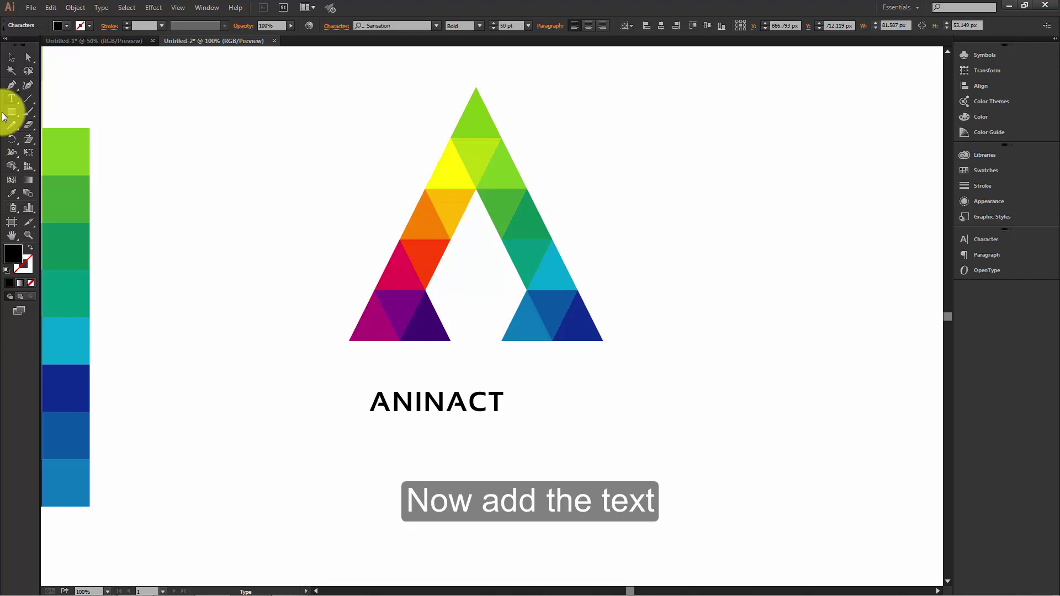
{"action": "left_click", "coordinate": [12, 57]}
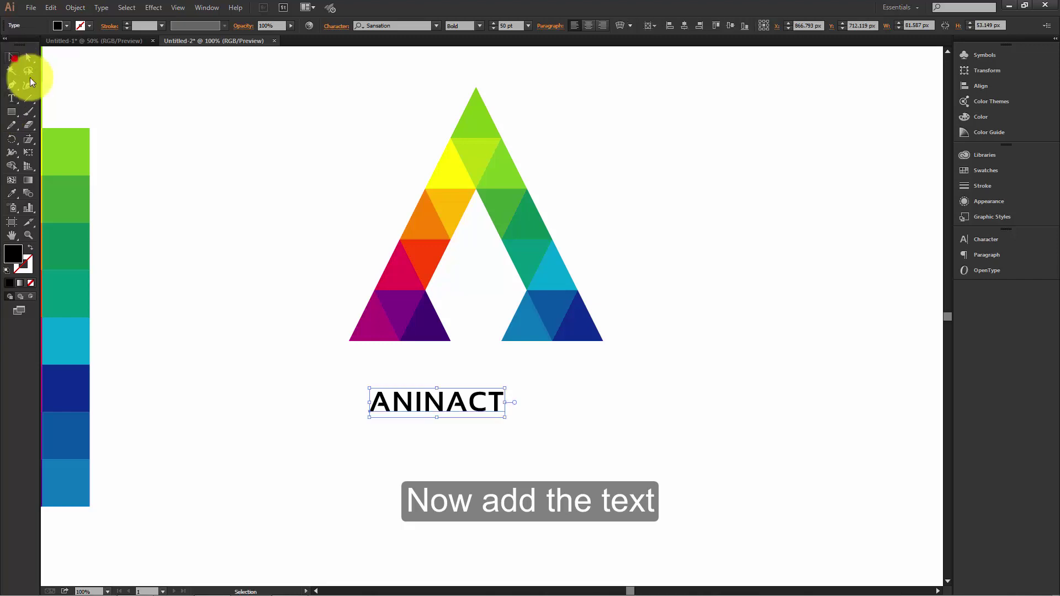
{"action": "left_click_drag", "start_coordinate": [505, 418], "coordinate": [702, 459]}
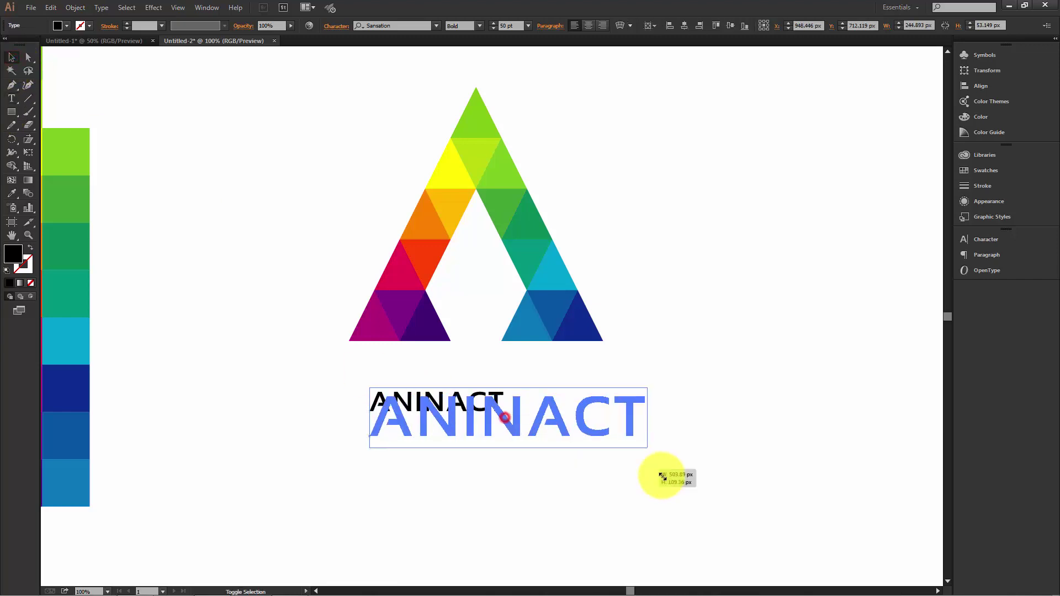
{"action": "left_click_drag", "start_coordinate": [601, 442], "coordinate": [534, 424]}
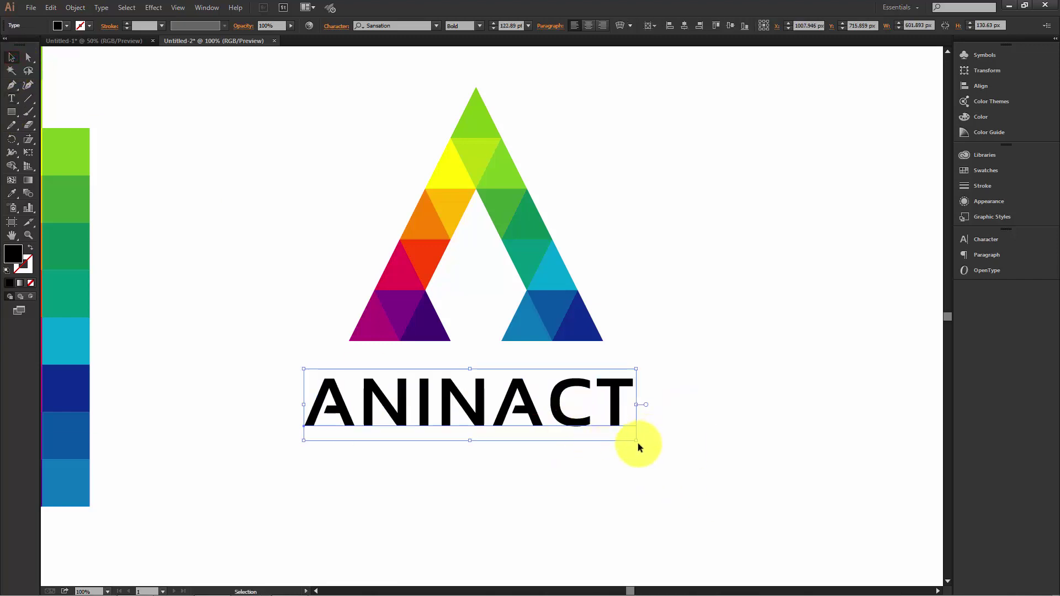
{"action": "left_click_drag", "start_coordinate": [637, 442], "coordinate": [703, 469]}
{"action": "left_click_drag", "start_coordinate": [596, 427], "coordinate": [567, 413]}
- Place a text point below ANINACT with Lato Bold at 30 pt
{"action": "left_click", "coordinate": [325, 231]}
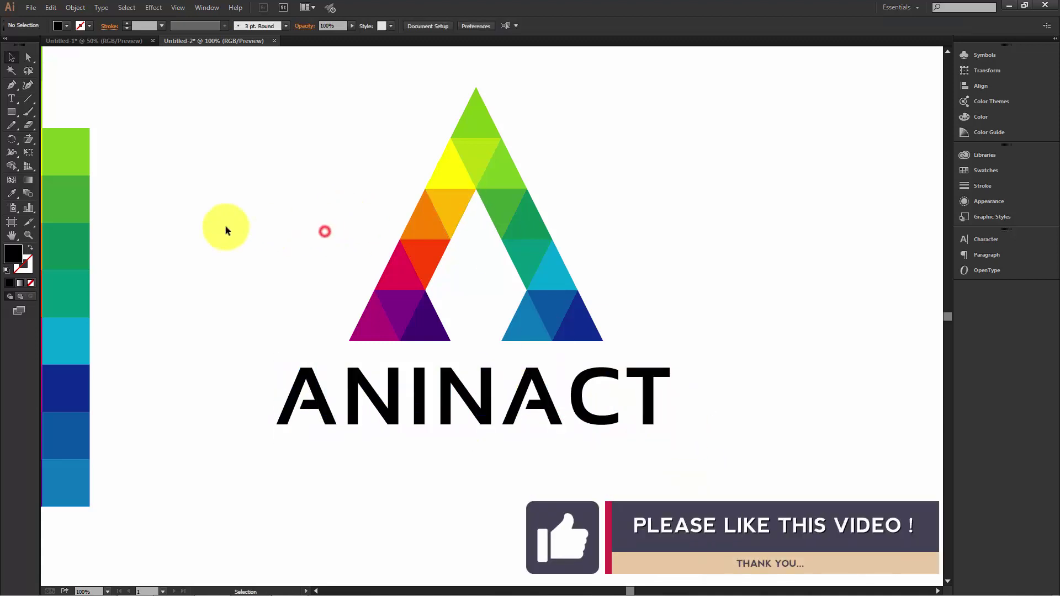
{"action": "left_click", "coordinate": [11, 98]}
{"action": "left_click", "coordinate": [370, 445]}
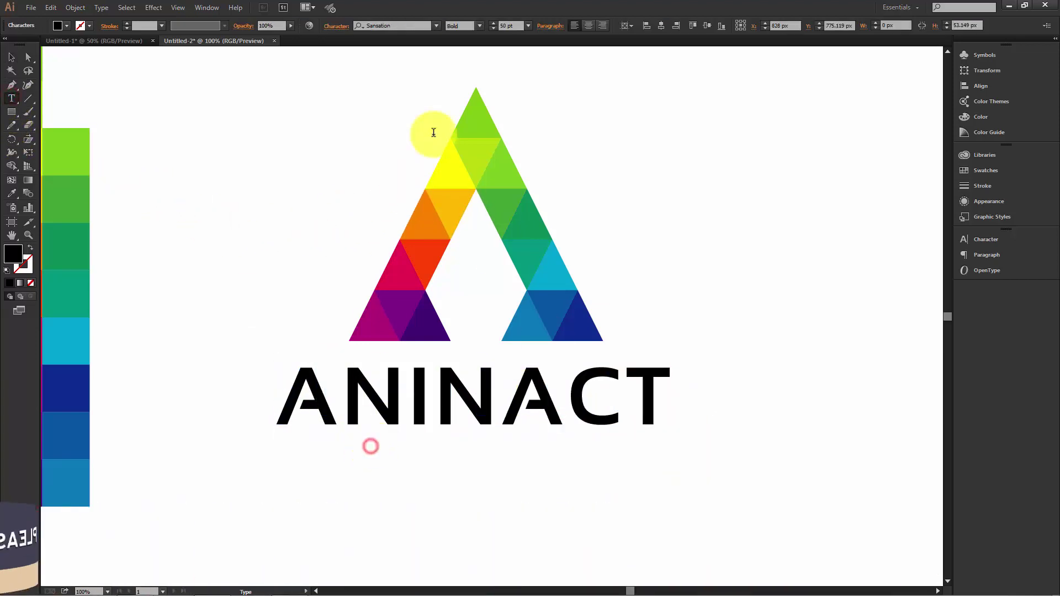
{"action": "left_click", "coordinate": [404, 26]}
{"action": "type", "text": "LATO"}
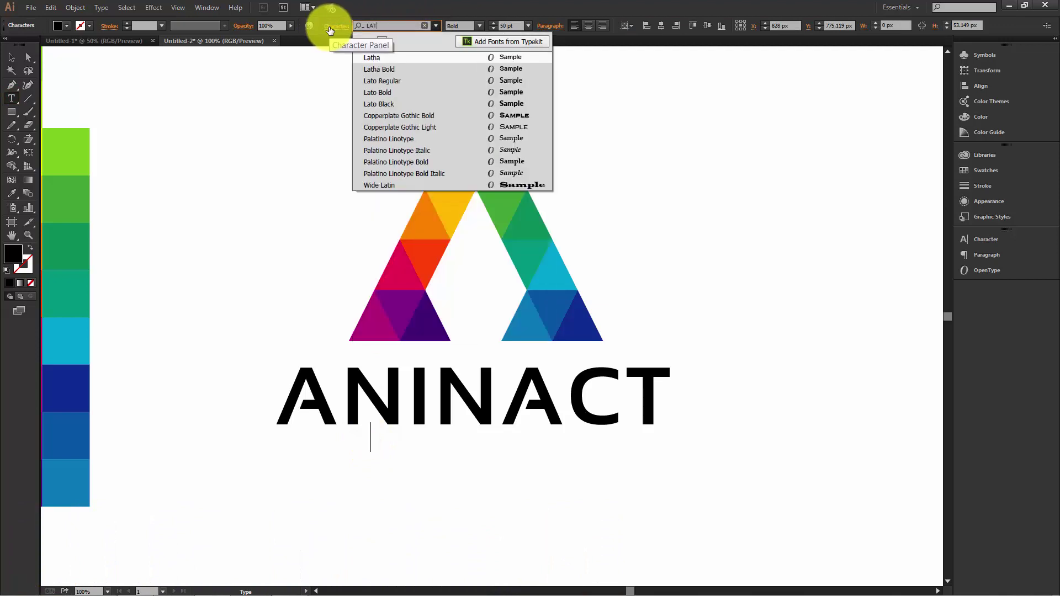
{"action": "left_click", "coordinate": [409, 69]}
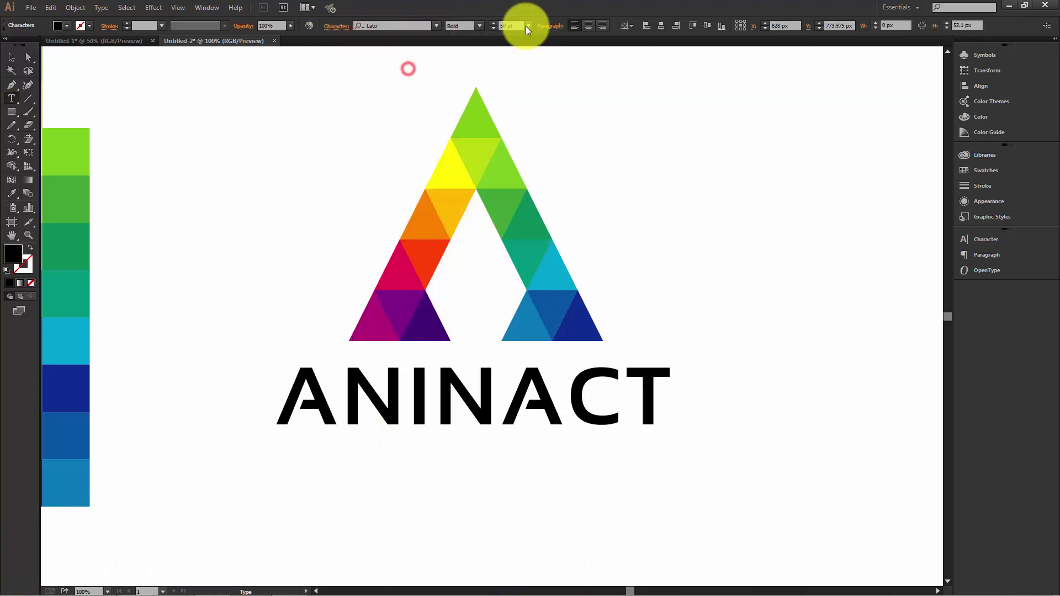
{"action": "left_click", "coordinate": [526, 25]}
{"action": "type", "text": "0"}
{"action": "key", "text": "Return"}
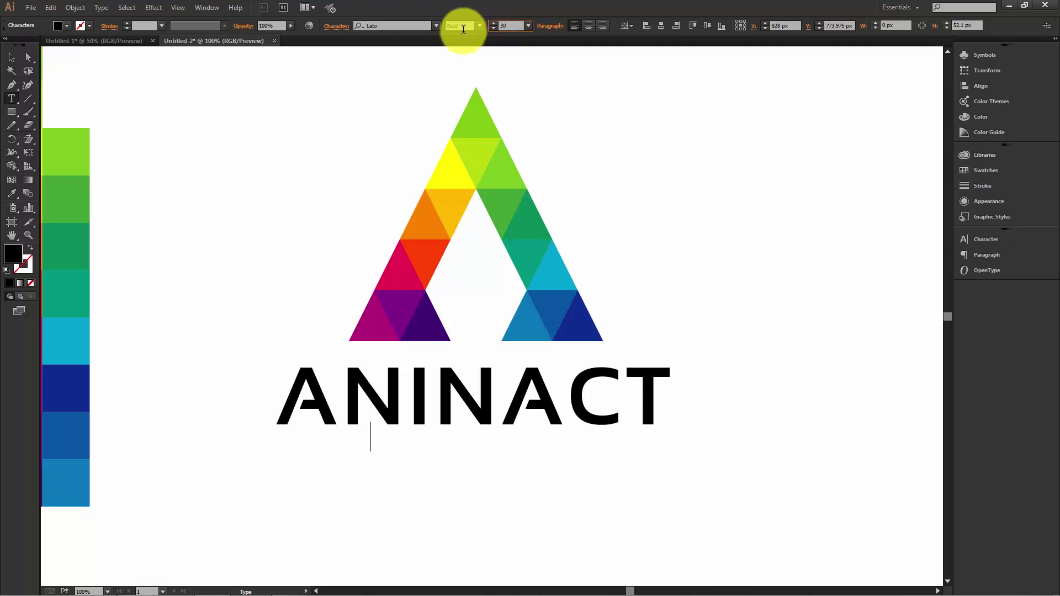
- Adjust tracking, type SLOGAN HERE, then scale it up slightly and nudge it down
{"action": "left_click", "coordinate": [334, 26]}
{"action": "left_click", "coordinate": [324, 109]}
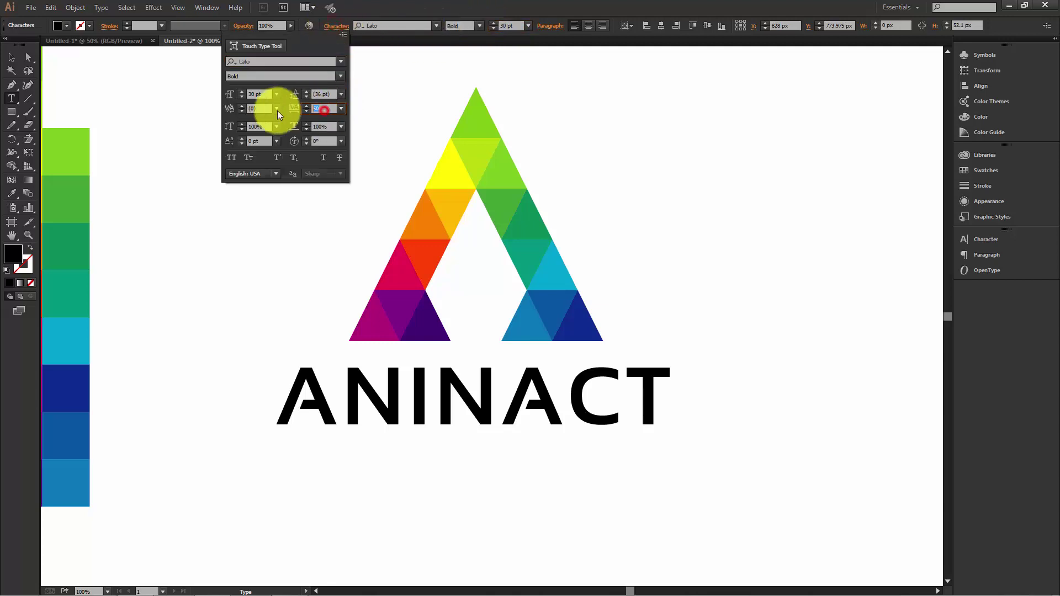
{"action": "left_click", "coordinate": [367, 442]}
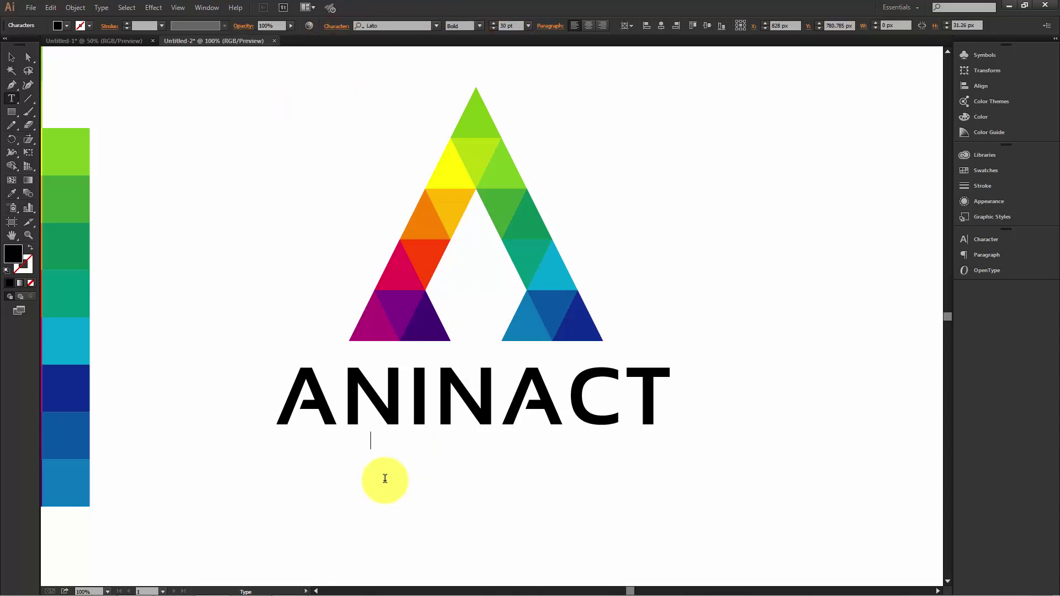
{"action": "type", "text": "SLO"}
{"action": "type", "text": "GAN HERE"}
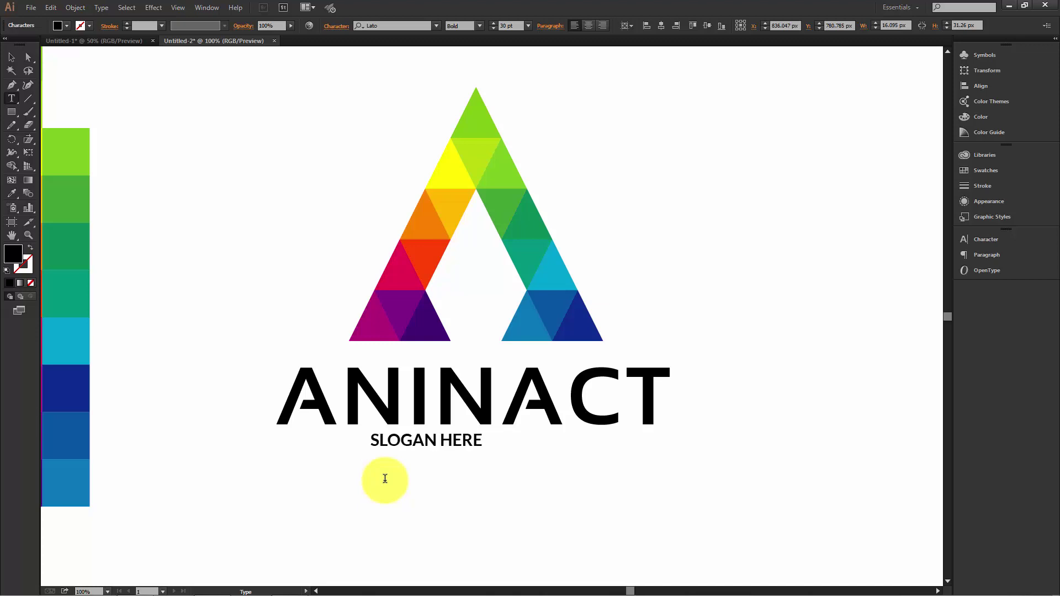
{"action": "left_click", "coordinate": [11, 57]}
{"action": "left_click_drag", "start_coordinate": [482, 450], "coordinate": [574, 491]}
{"action": "left_click", "coordinate": [534, 511]}
{"action": "left_click_drag", "start_coordinate": [521, 450], "coordinate": [520, 454]}
- Horizontally centre ANINACT and SLOGAN HERE together and move them centred beneath the A
{"action": "left_click", "coordinate": [542, 497]}
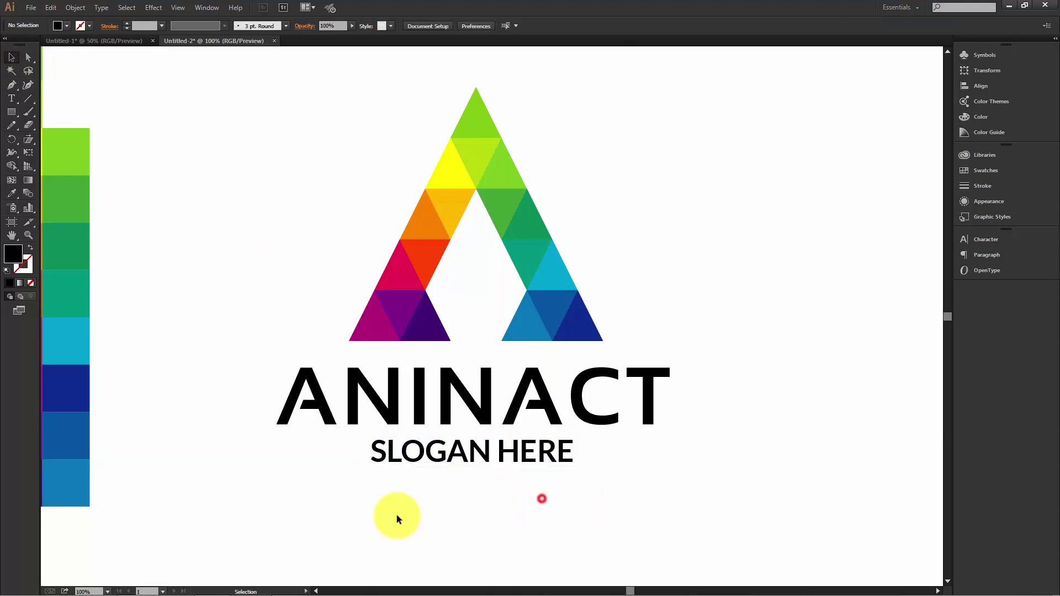
{"action": "left_click", "coordinate": [464, 391]}
{"action": "left_click", "coordinate": [475, 459], "text": "shift"}
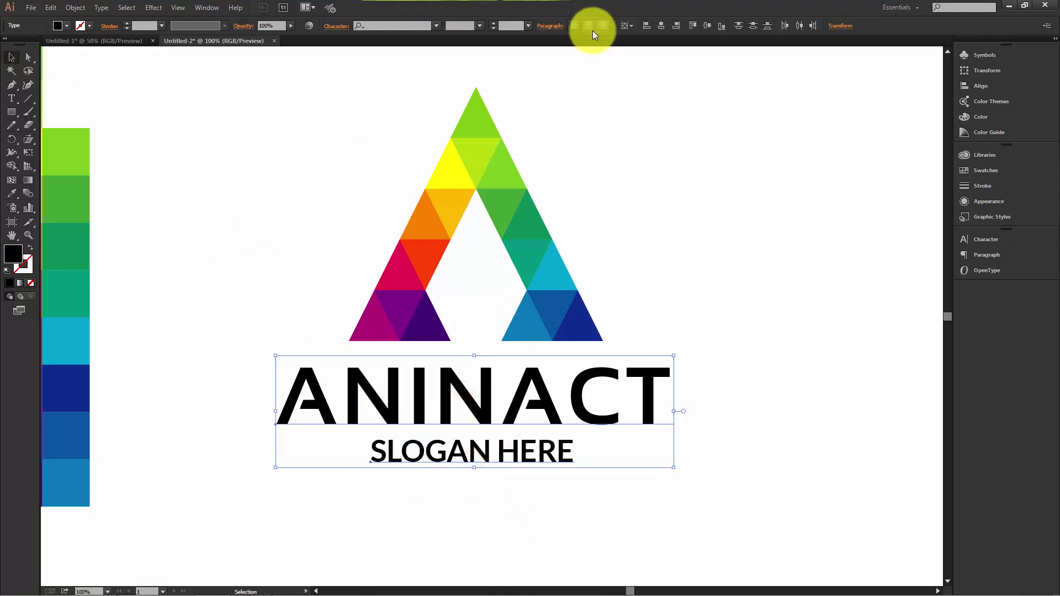
{"action": "left_click", "coordinate": [659, 30]}
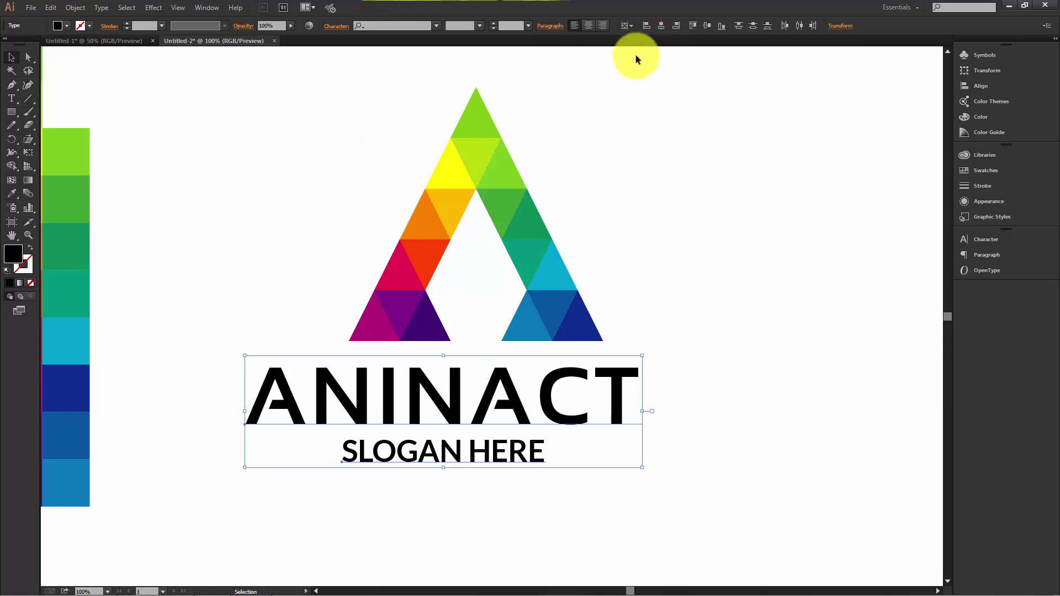
{"action": "left_click", "coordinate": [661, 28]}
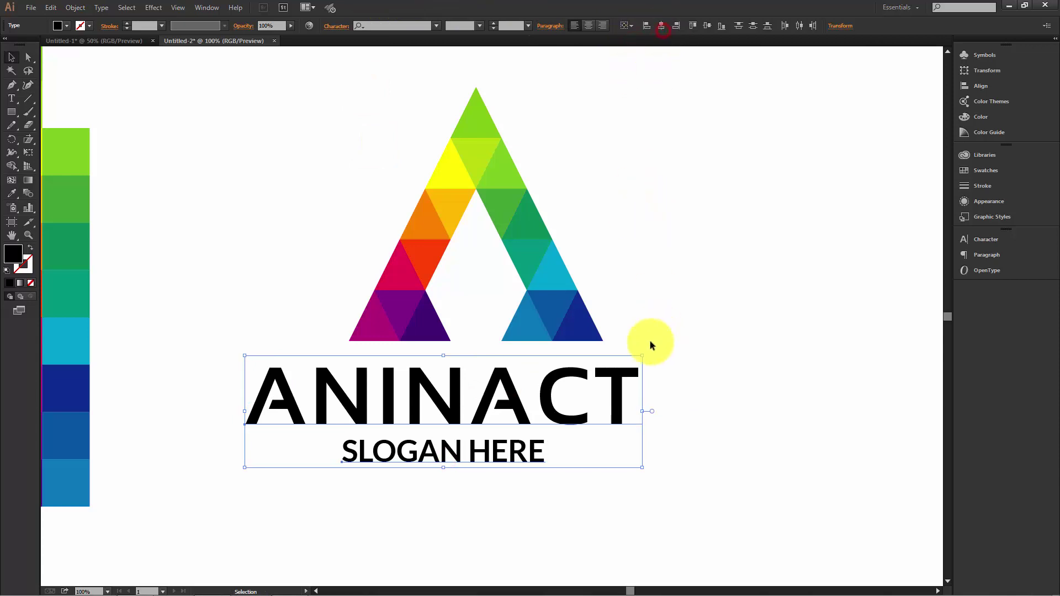
{"action": "left_click_drag", "start_coordinate": [547, 390], "coordinate": [575, 401]}
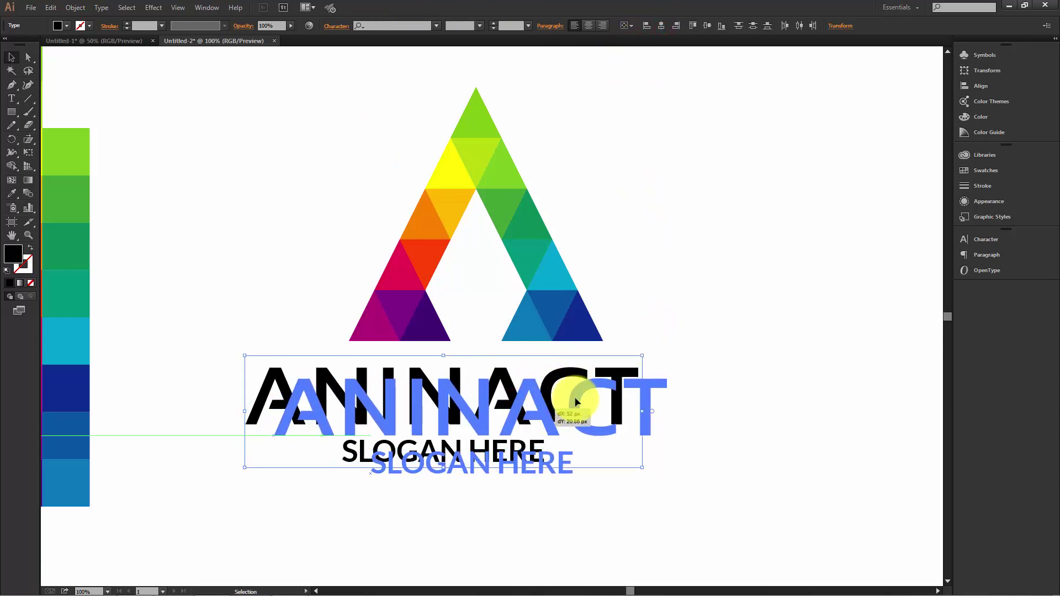
{"action": "left_click", "coordinate": [730, 297]}
{"action": "key", "text": "ctrl+minus"}
{"action": "key", "text": "ctrl+minus"}
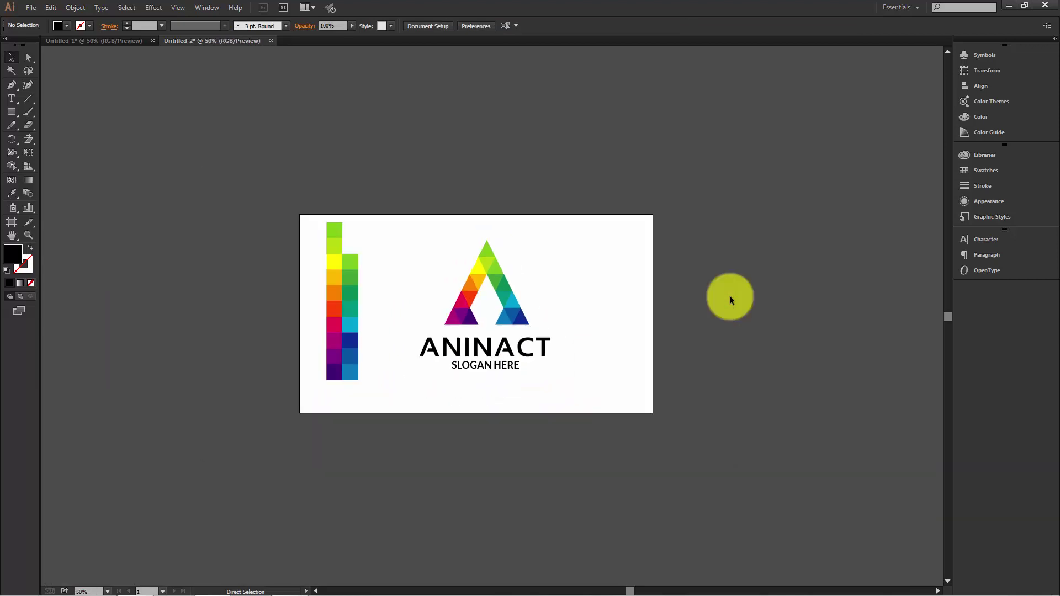
{"action": "key", "text": "ctrl+plus"}
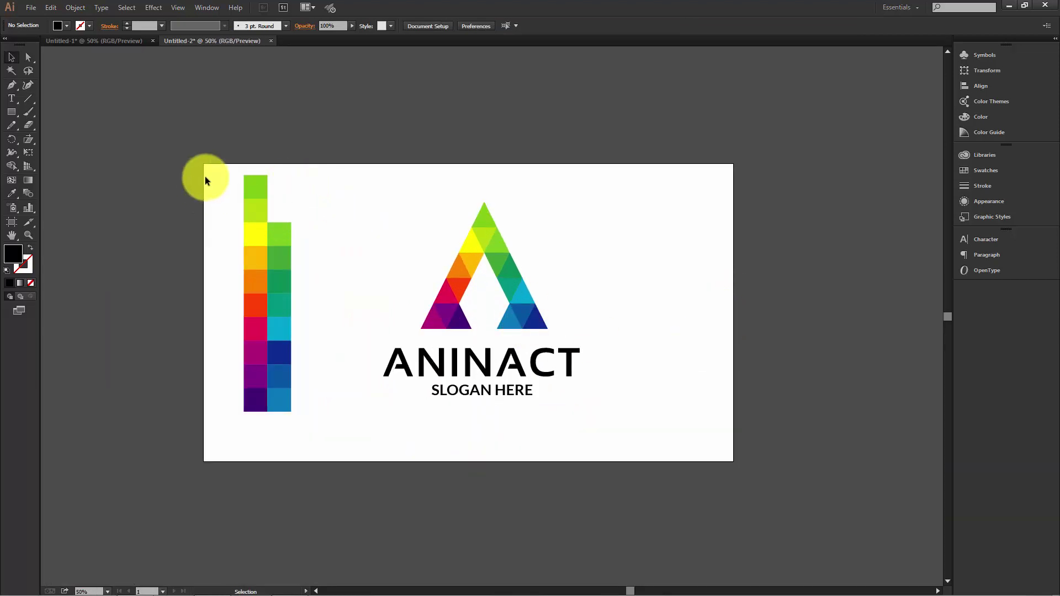
- Group the triangle A with both text lines and enlarge the logo slightly
{"action": "left_click_drag", "start_coordinate": [385, 206], "coordinate": [679, 450]}
{"action": "right_click", "coordinate": [502, 310]}
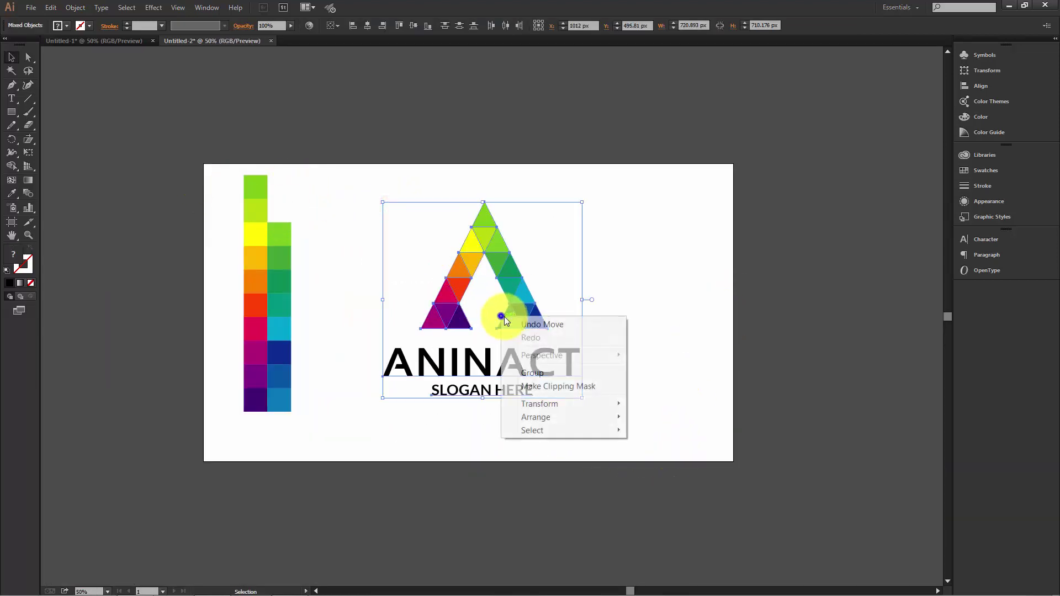
{"action": "left_click", "coordinate": [542, 373]}
{"action": "left_click", "coordinate": [689, 317]}
{"action": "left_click", "coordinate": [547, 298]}
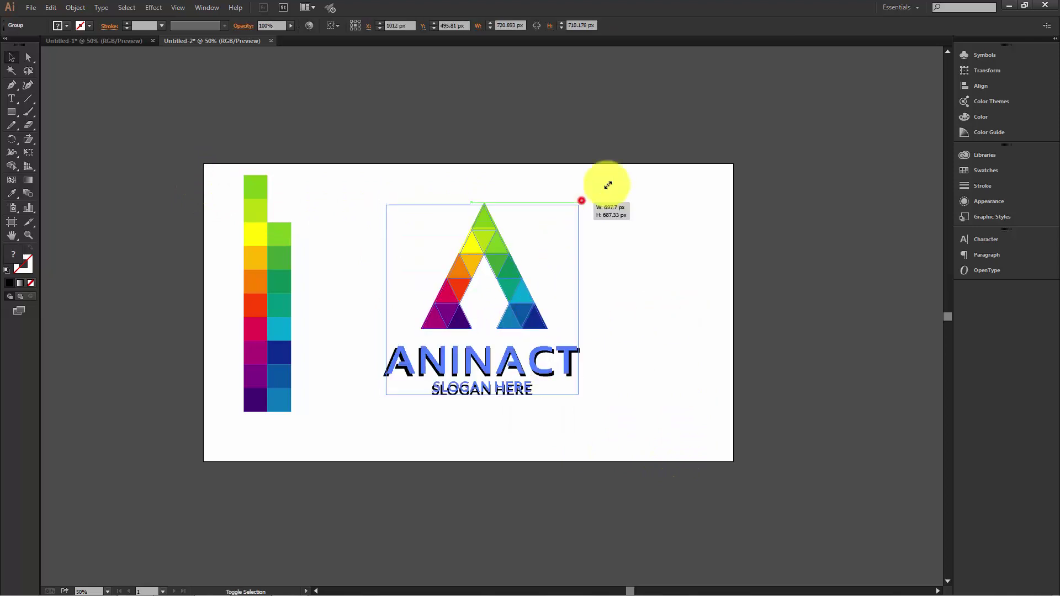
{"action": "left_click_drag", "start_coordinate": [582, 200], "coordinate": [599, 185]}
{"action": "left_click", "coordinate": [689, 242]}
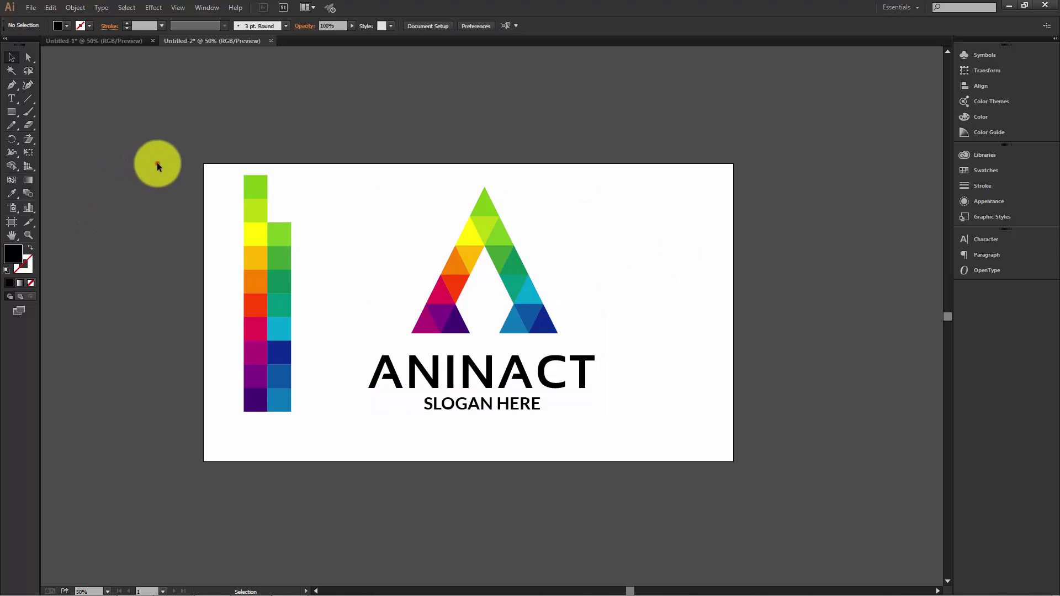
- Delete the colour swatch bars on the left and move the logo to the artboard centre
{"action": "left_click_drag", "start_coordinate": [157, 164], "coordinate": [314, 468]}
{"action": "key", "text": "Delete"}
{"action": "left_click", "coordinate": [327, 218]}
{"action": "left_click", "coordinate": [531, 323]}
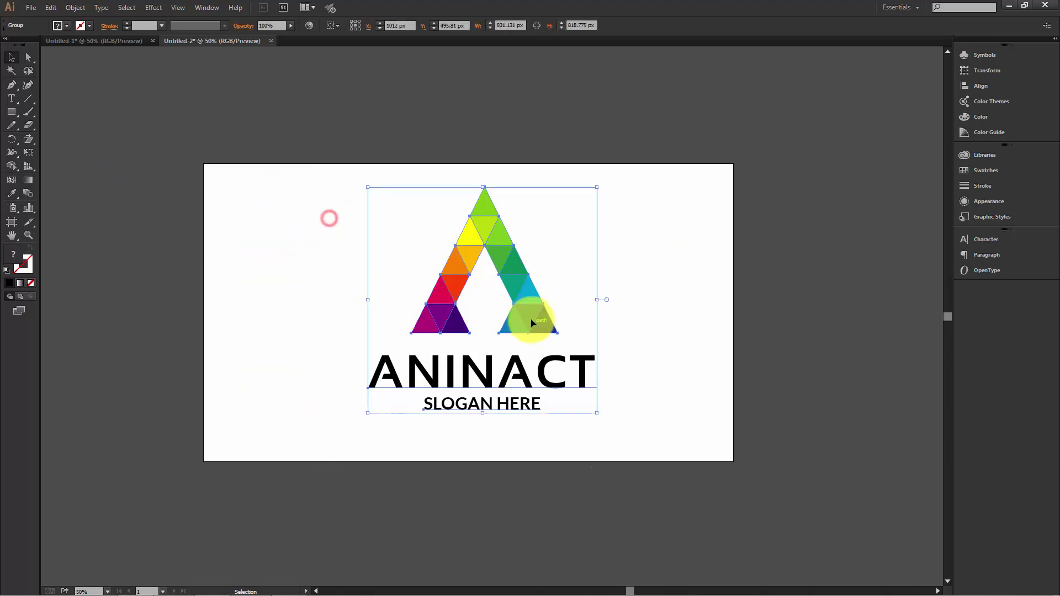
{"action": "left_click_drag", "start_coordinate": [531, 323], "coordinate": [497, 331]}
{"action": "left_click", "coordinate": [608, 290]}
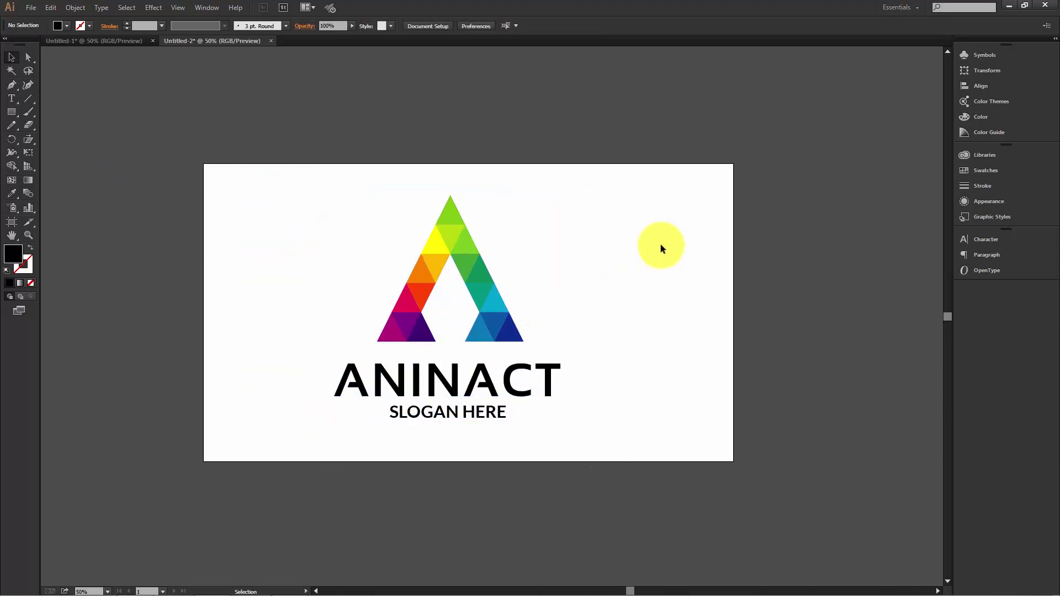